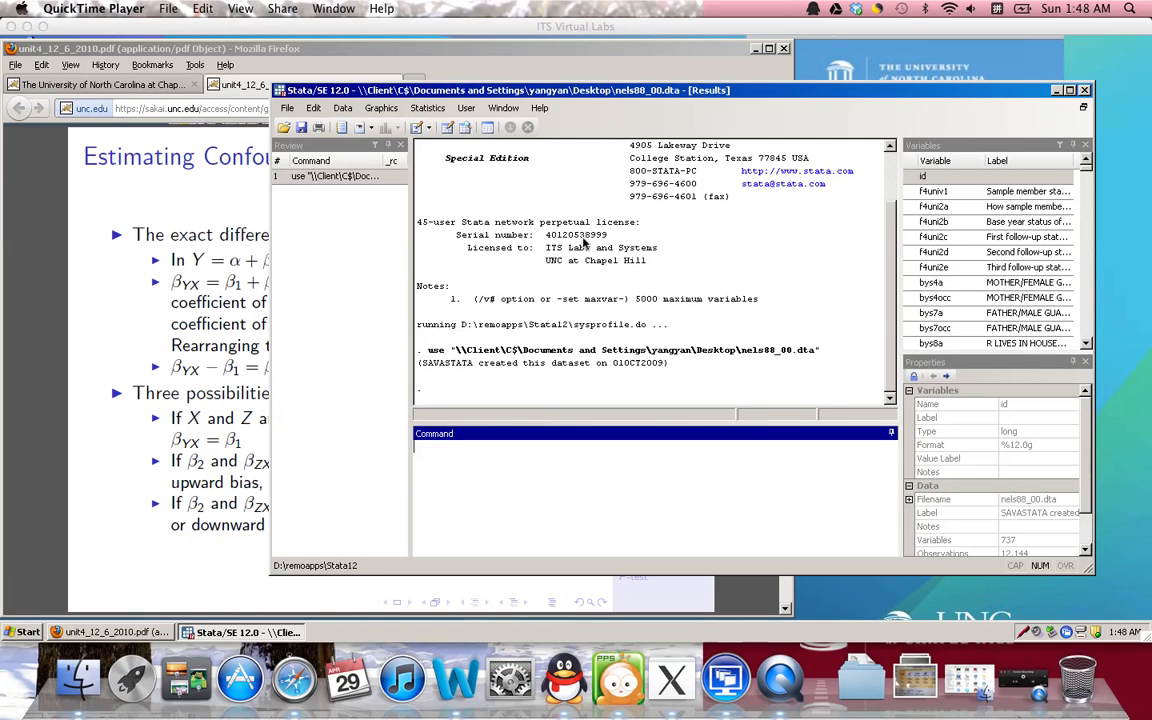
# Move the Stata window aside from the lecture slide and switch the keyboard input source to U.S
pyautogui.click(616, 93)
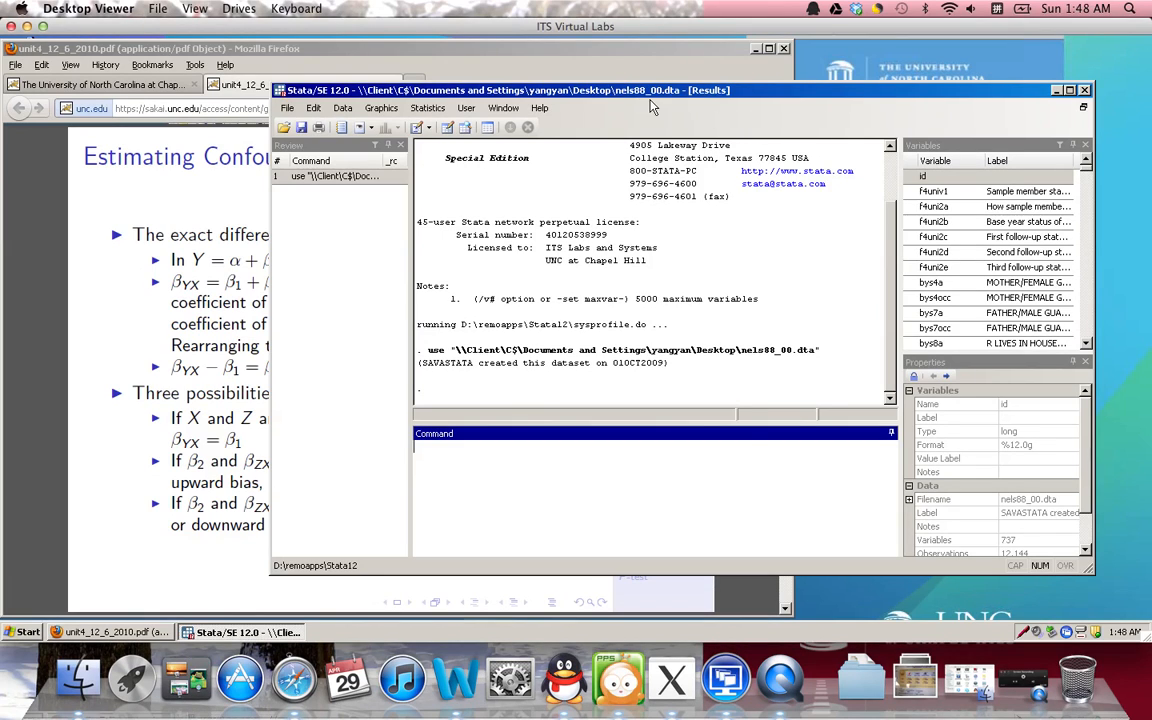
pyautogui.moveTo(648, 91); pyautogui.dragTo(830, 113)
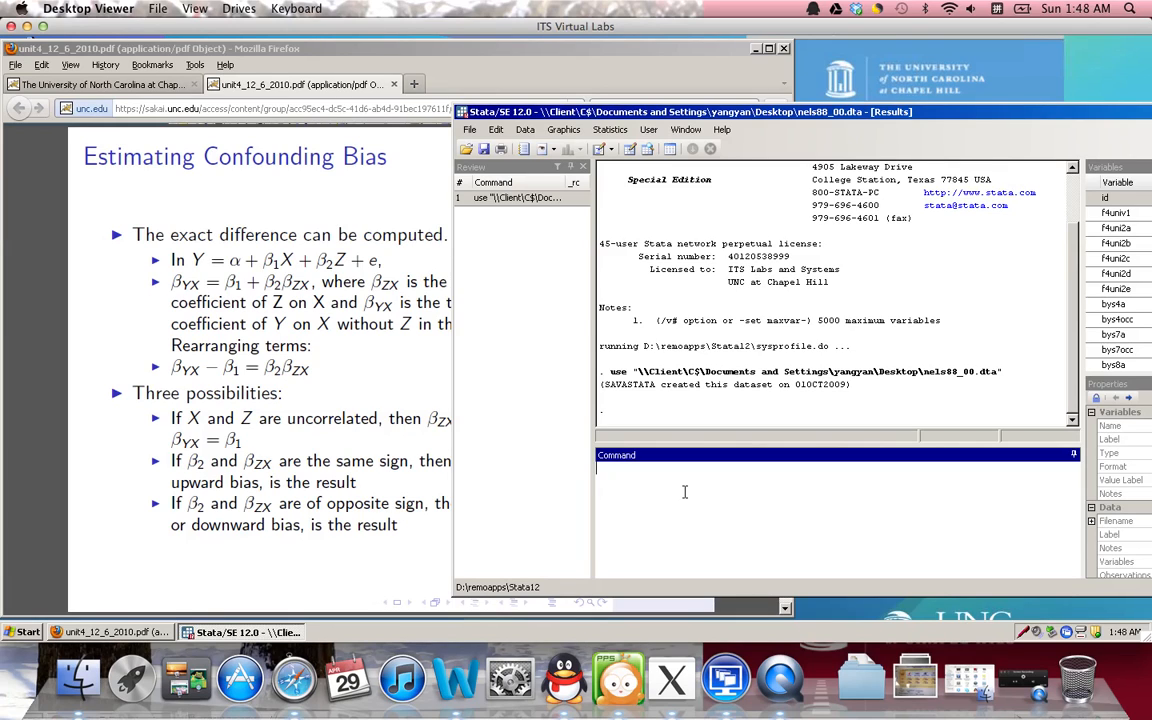
pyautogui.write('des')
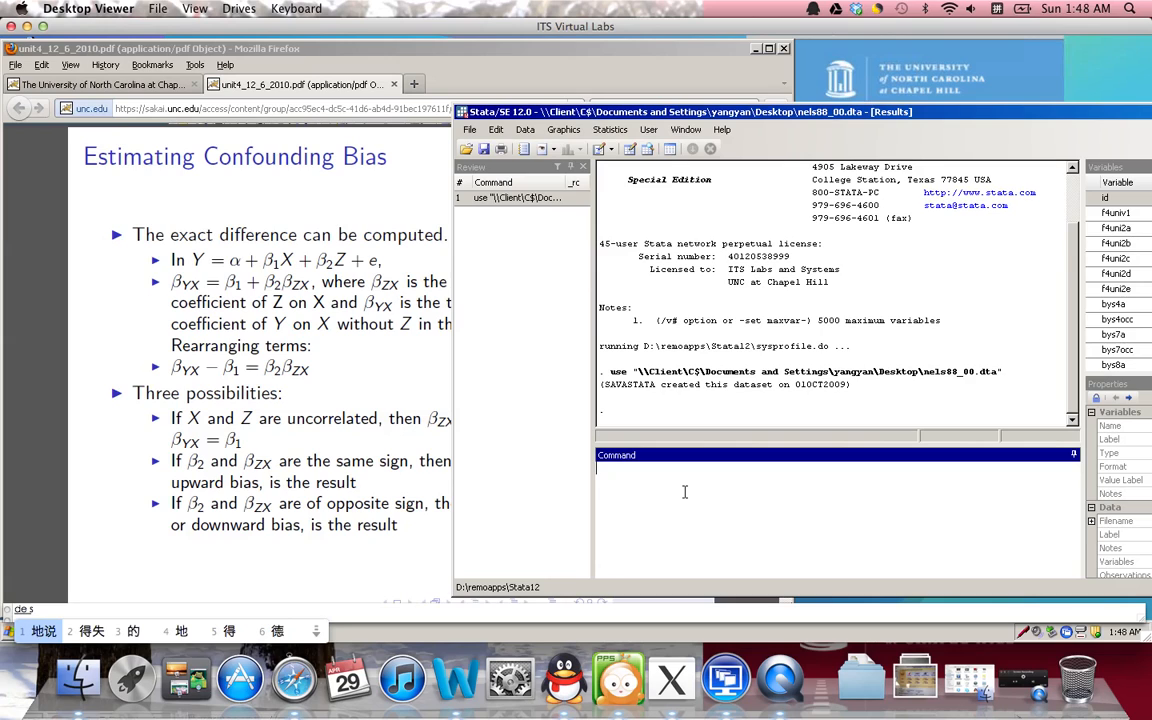
pyautogui.press('Escape')
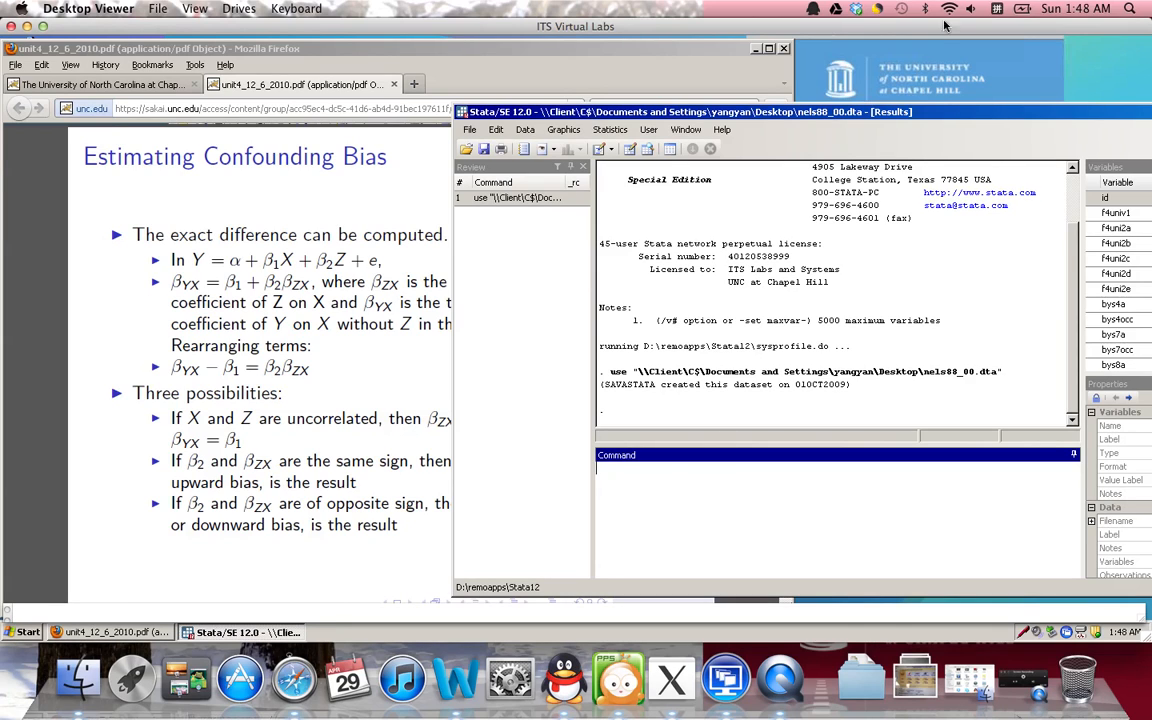
pyautogui.click(999, 10)
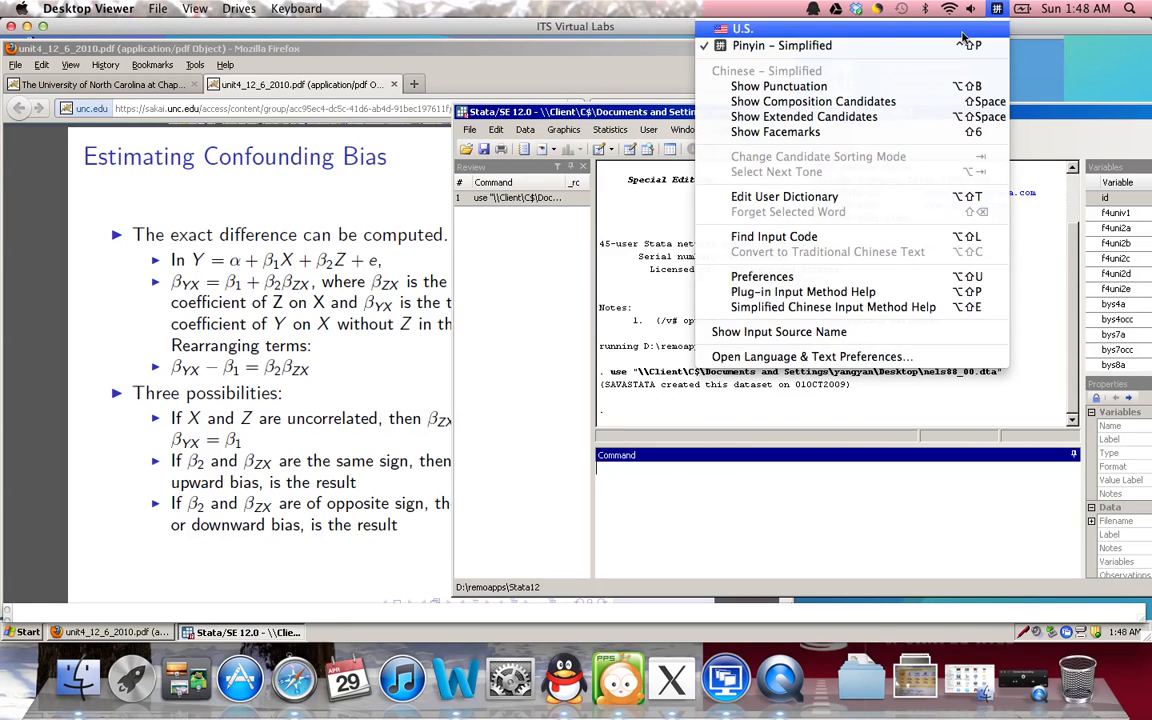
pyautogui.click(805, 27)
# Describe the nels88_00.dta dataset with the des command and bring the whole Stata window back into view
pyautogui.write('des')
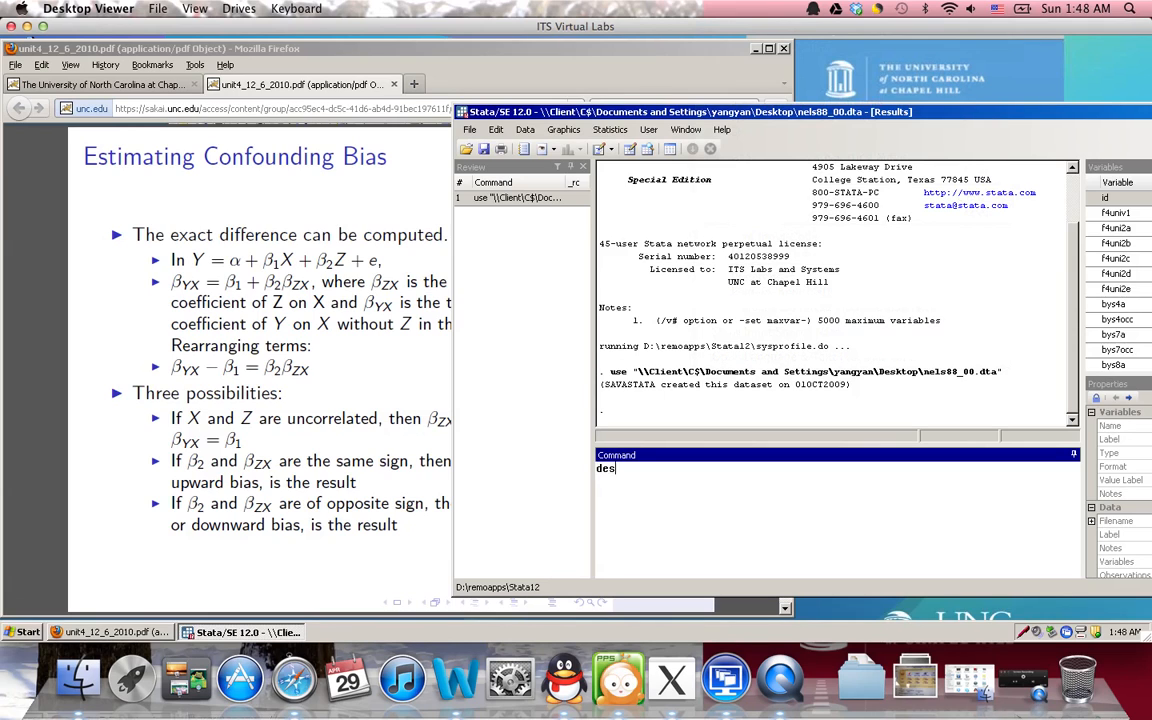
pyautogui.press('Return')
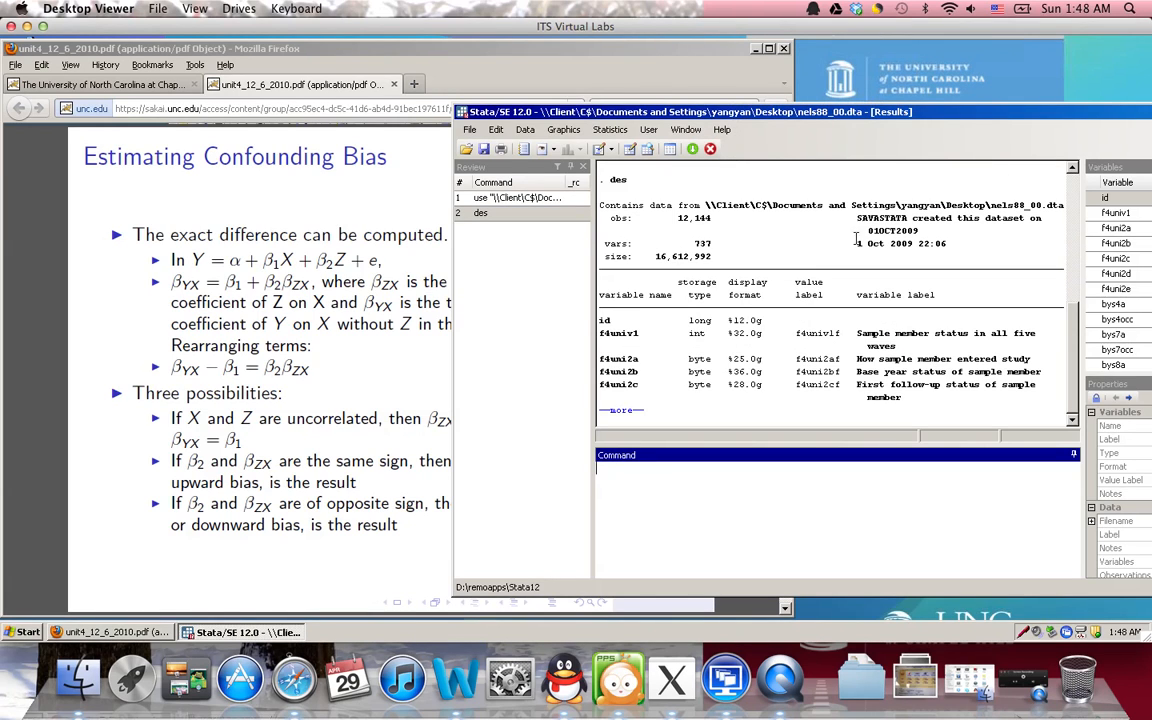
pyautogui.moveTo(966, 118); pyautogui.dragTo(741, 122)
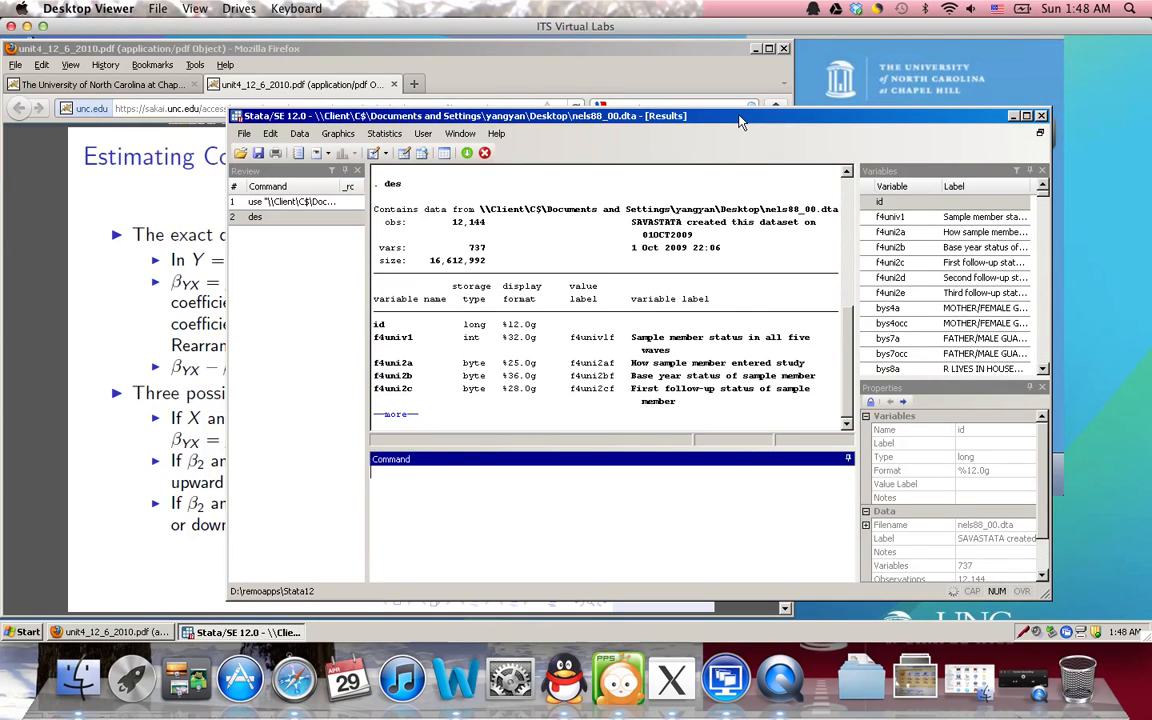
# Filter the variables by "income" in the Variables Manager, review the matches and close it
pyautogui.click(445, 154)
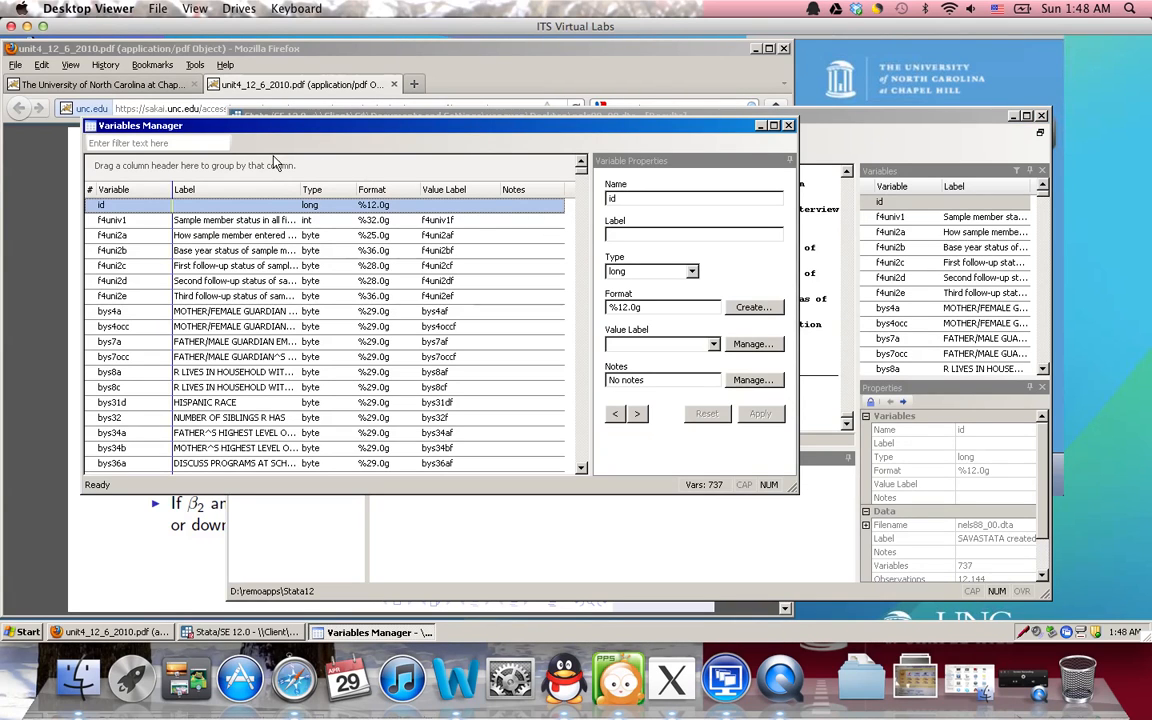
pyautogui.click(199, 144)
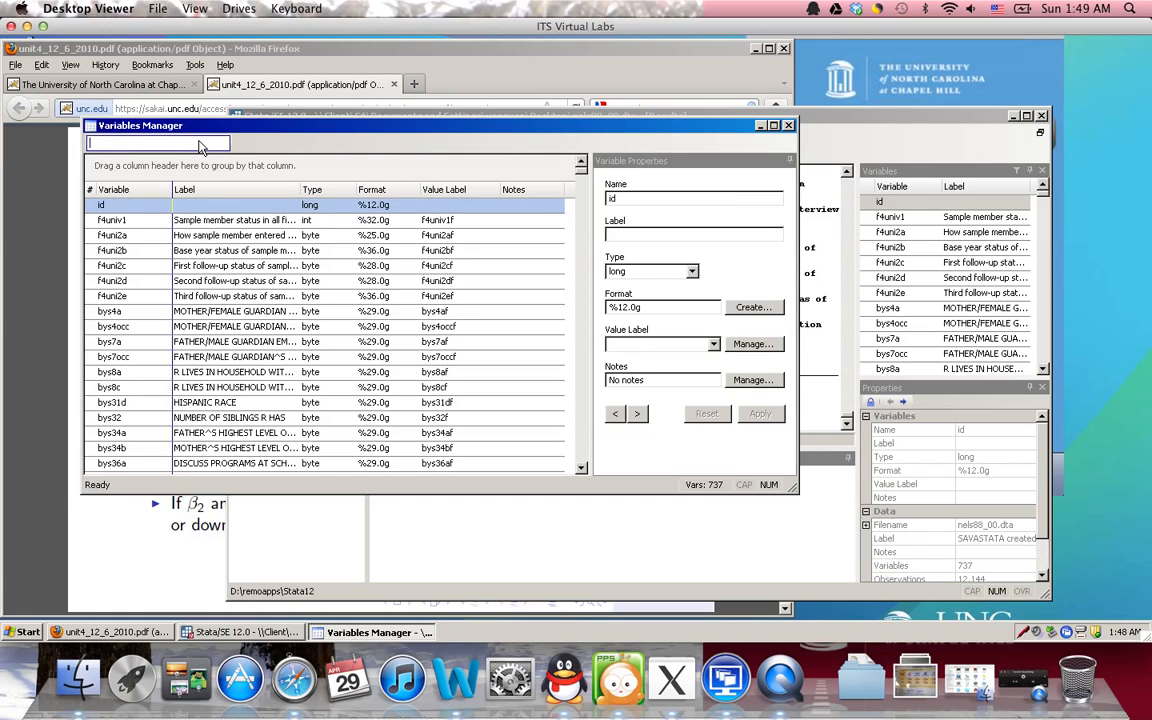
pyautogui.write('income')
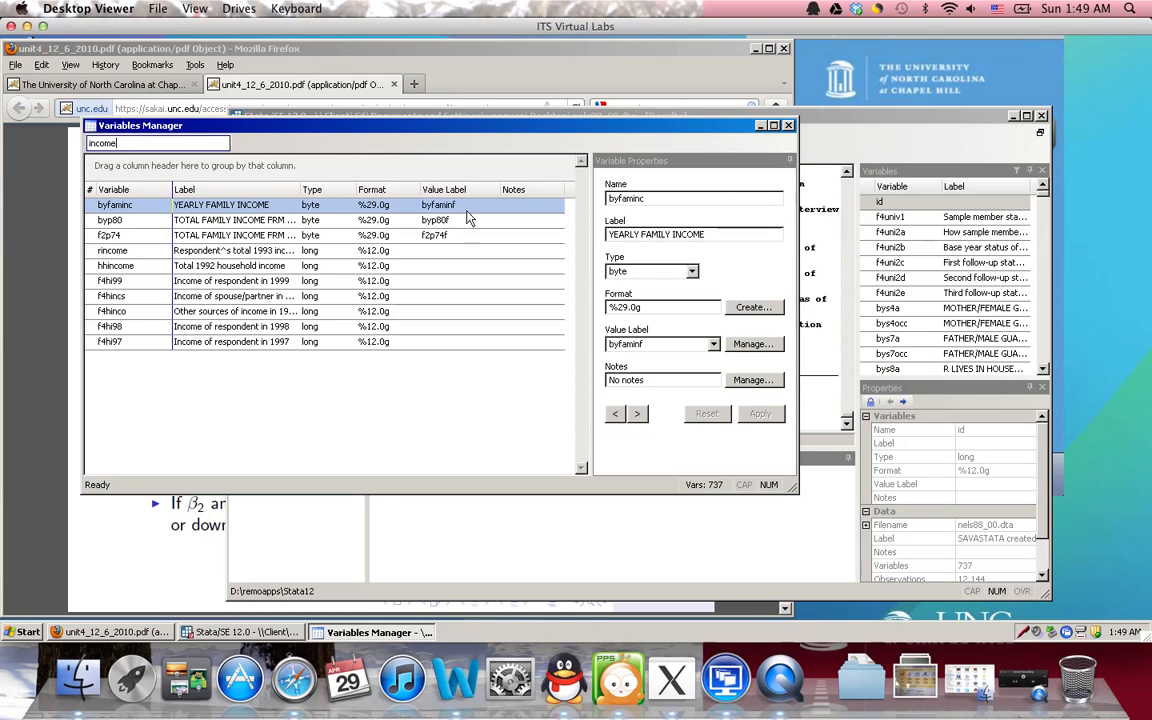
pyautogui.click(788, 126)
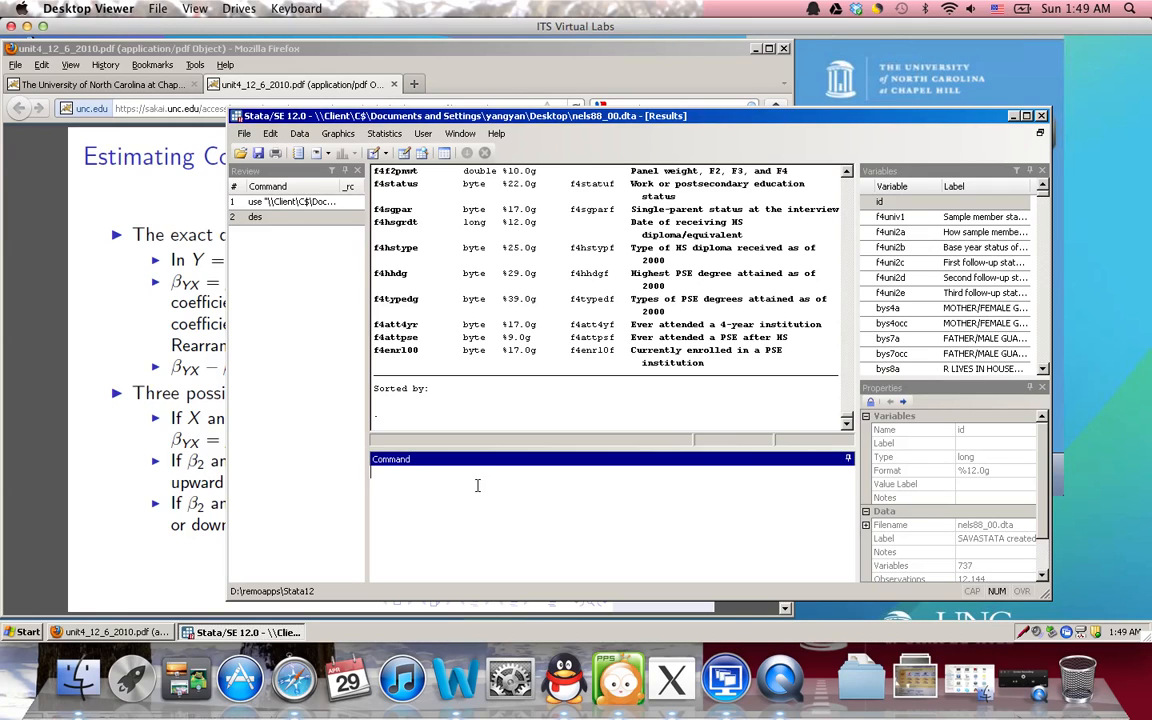
# Summarize the 1999 respondent income variable f4hi99, first with plain sum and again with the det option
pyautogui.write('sum f4hi99')
pyautogui.press('Return')
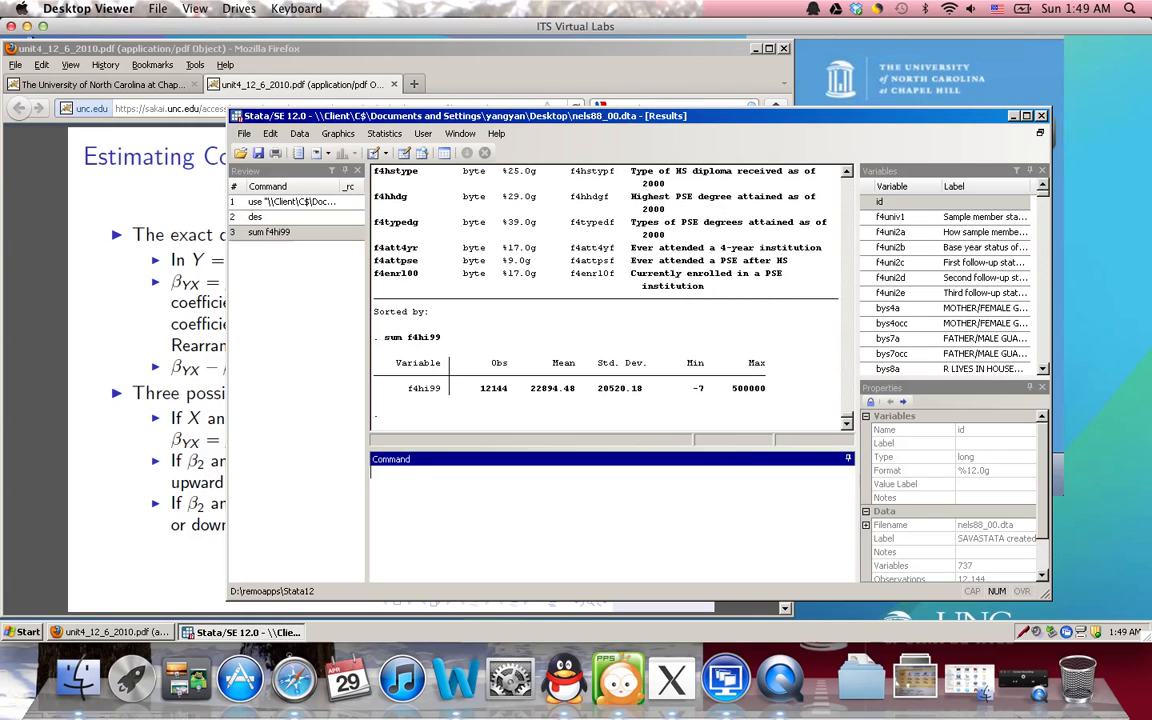
pyautogui.click(283, 232)
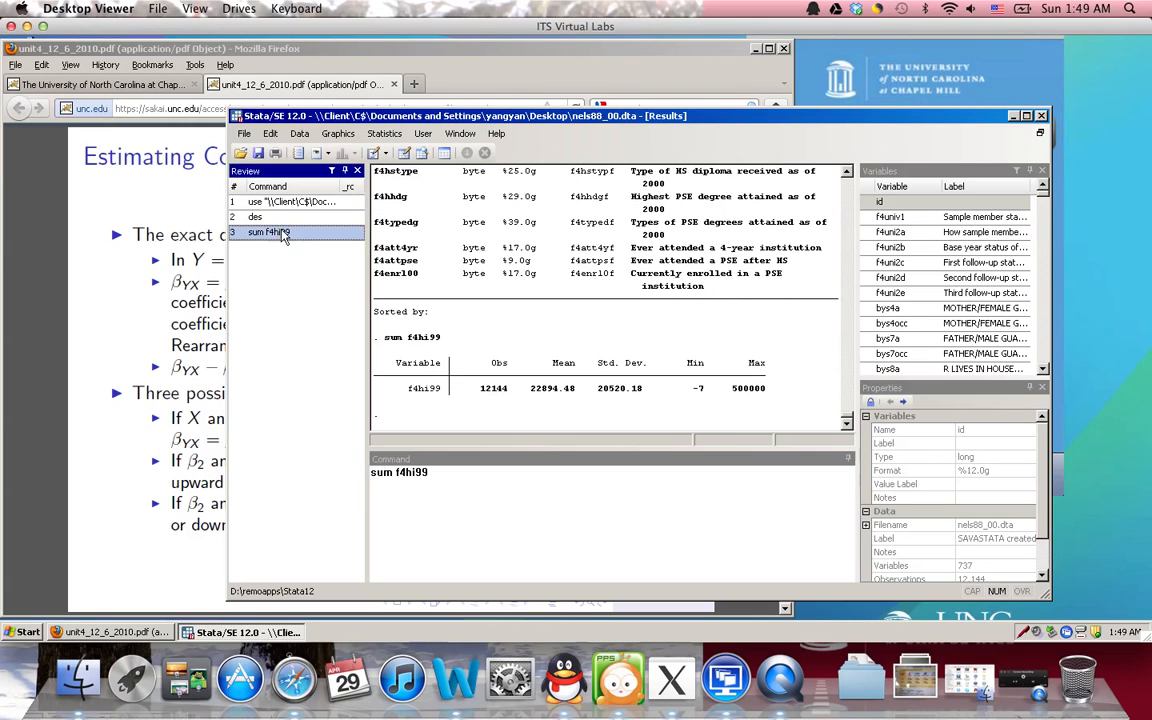
pyautogui.click(546, 480)
pyautogui.write(',det')
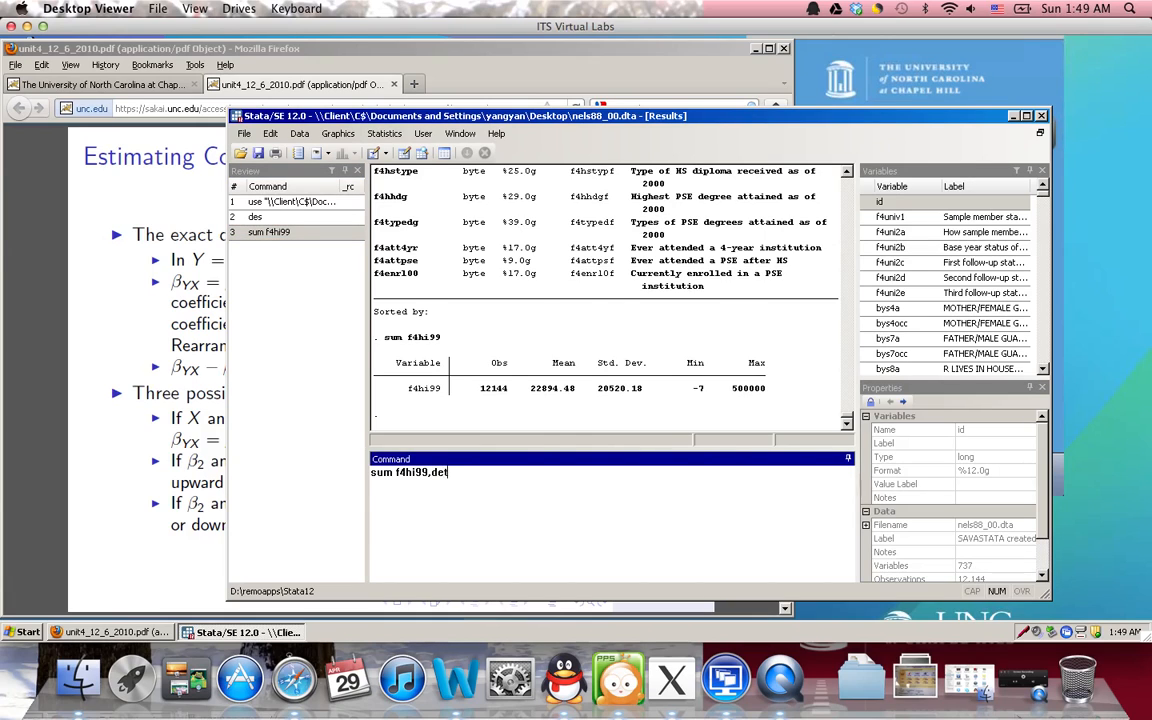
pyautogui.press('Return')
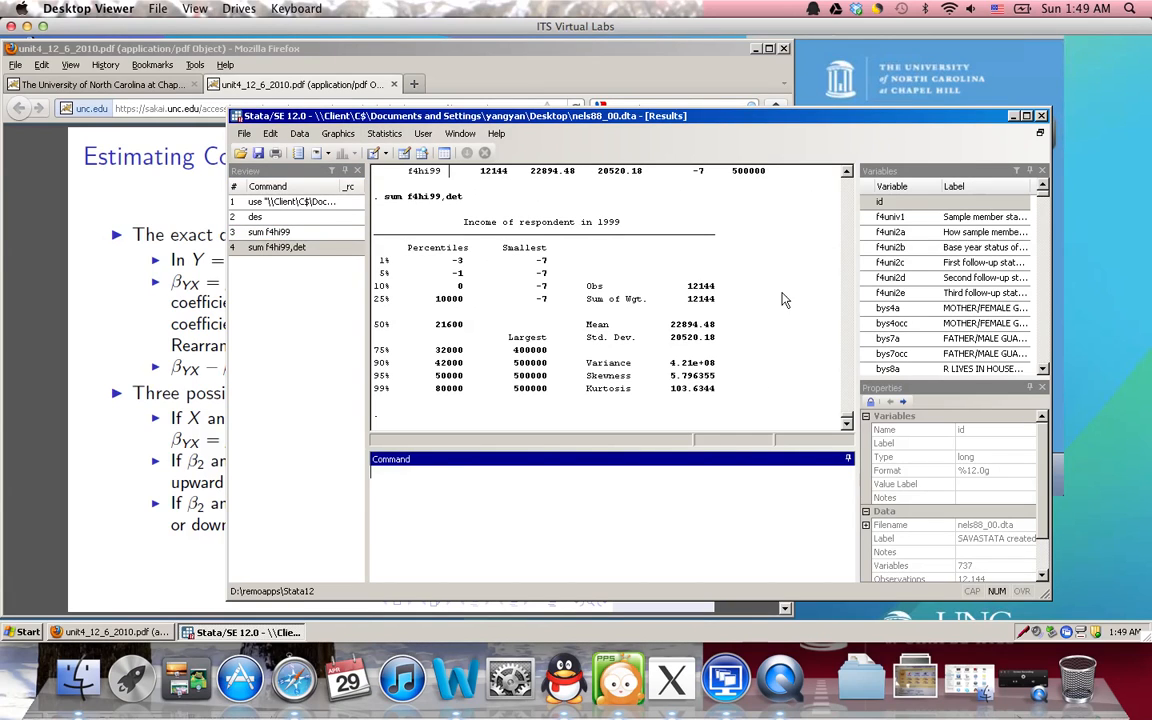
# Tabulate f4hi99 with tab and examine the negative codes and lowest income values in the output
pyautogui.moveTo(793, 121); pyautogui.dragTo(761, 107)
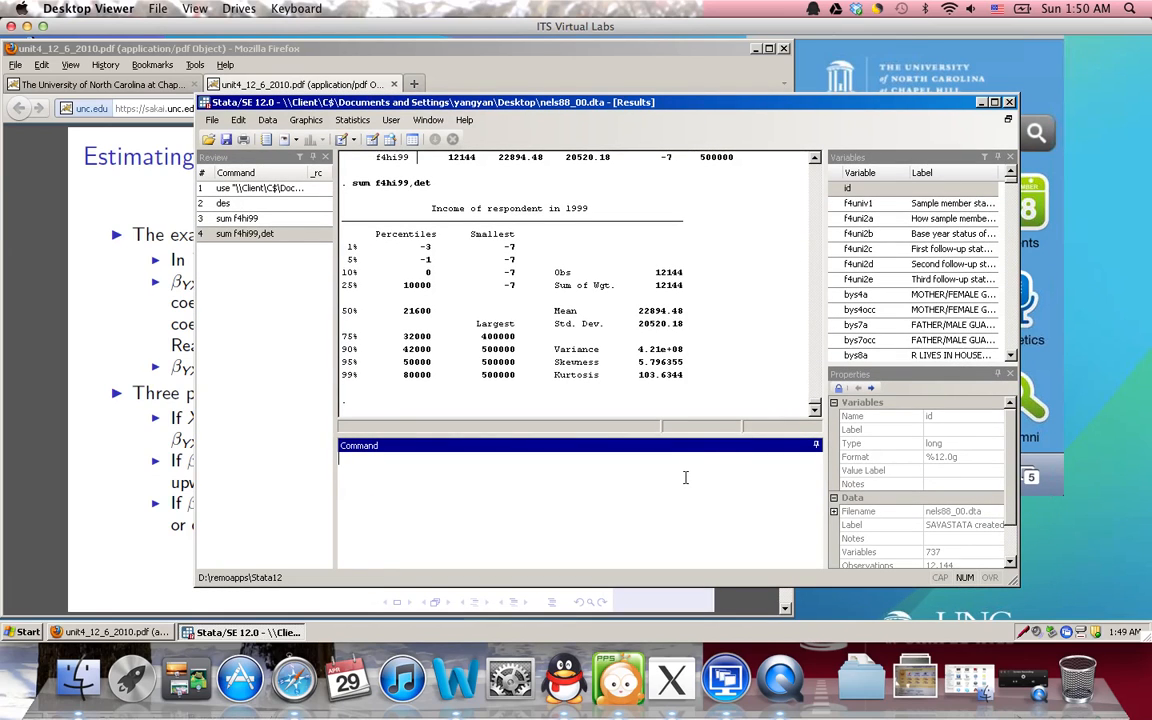
pyautogui.write('tab f4hi99')
pyautogui.press('Return')
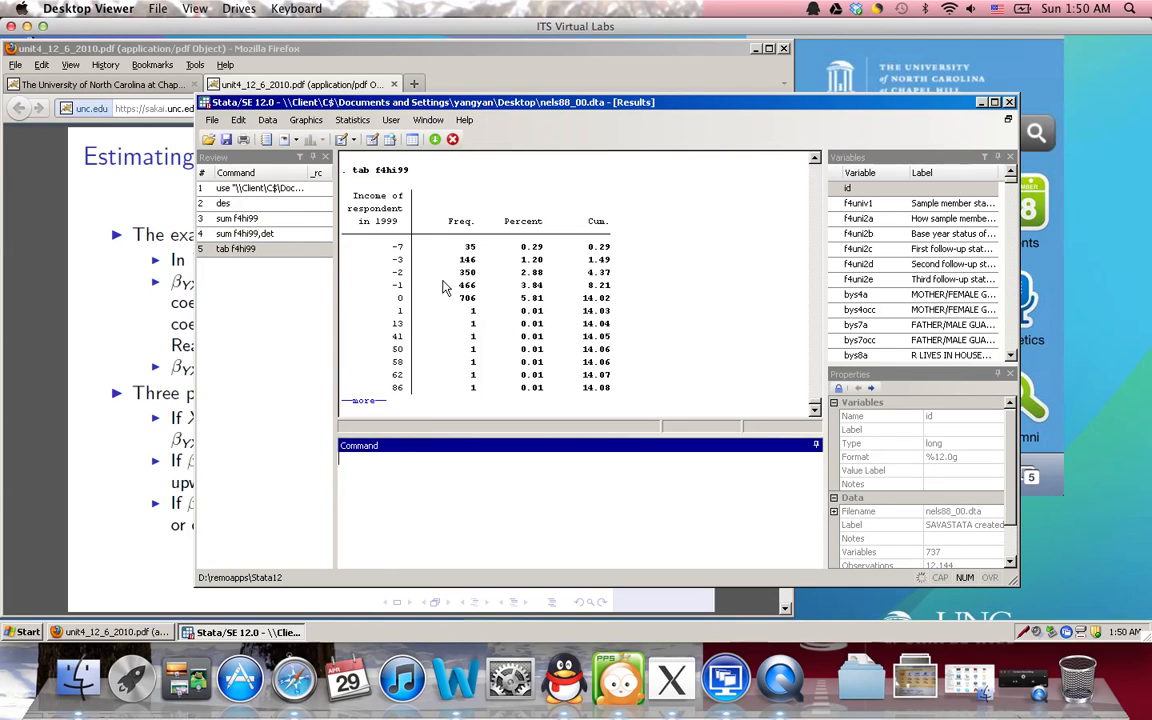
pyautogui.scroll(-1, 797, 375)
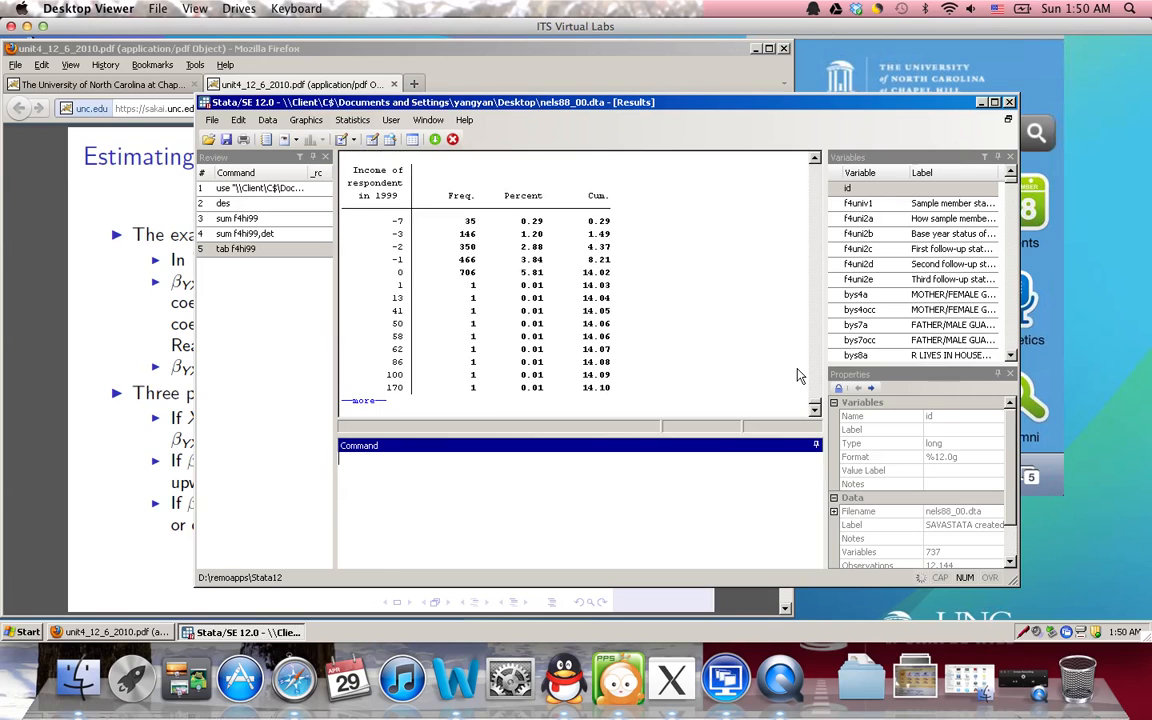
pyautogui.scroll(-4, 797, 375)
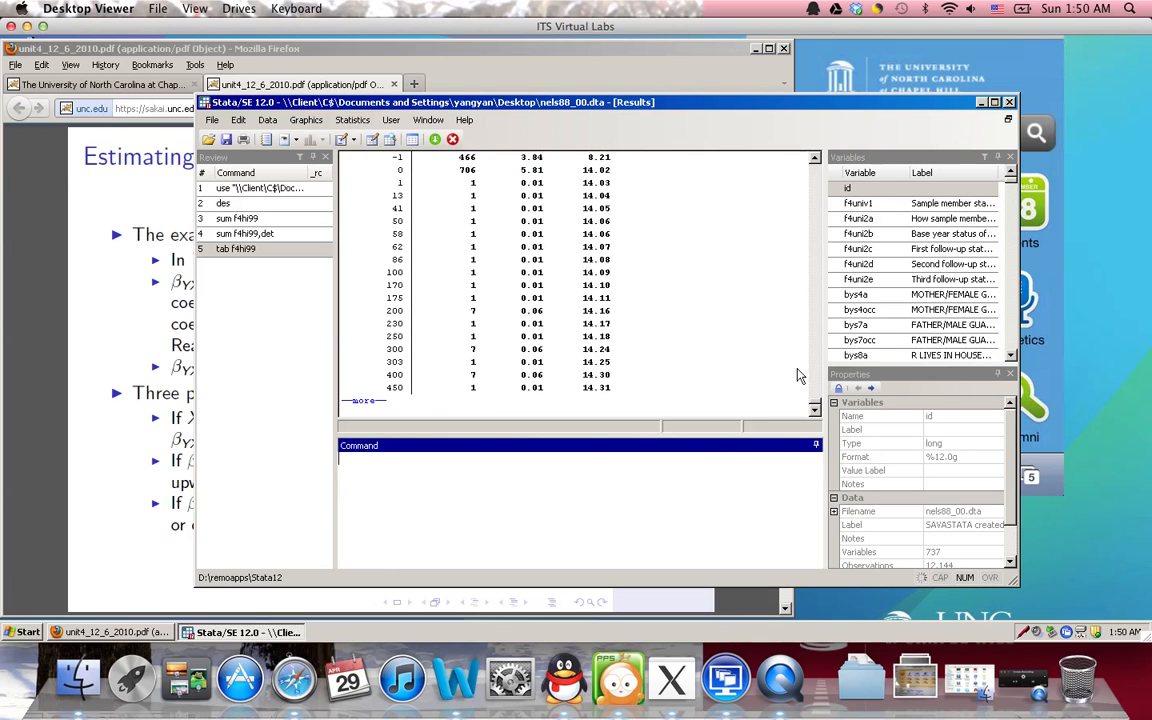
pyautogui.scroll(-10, 797, 375)
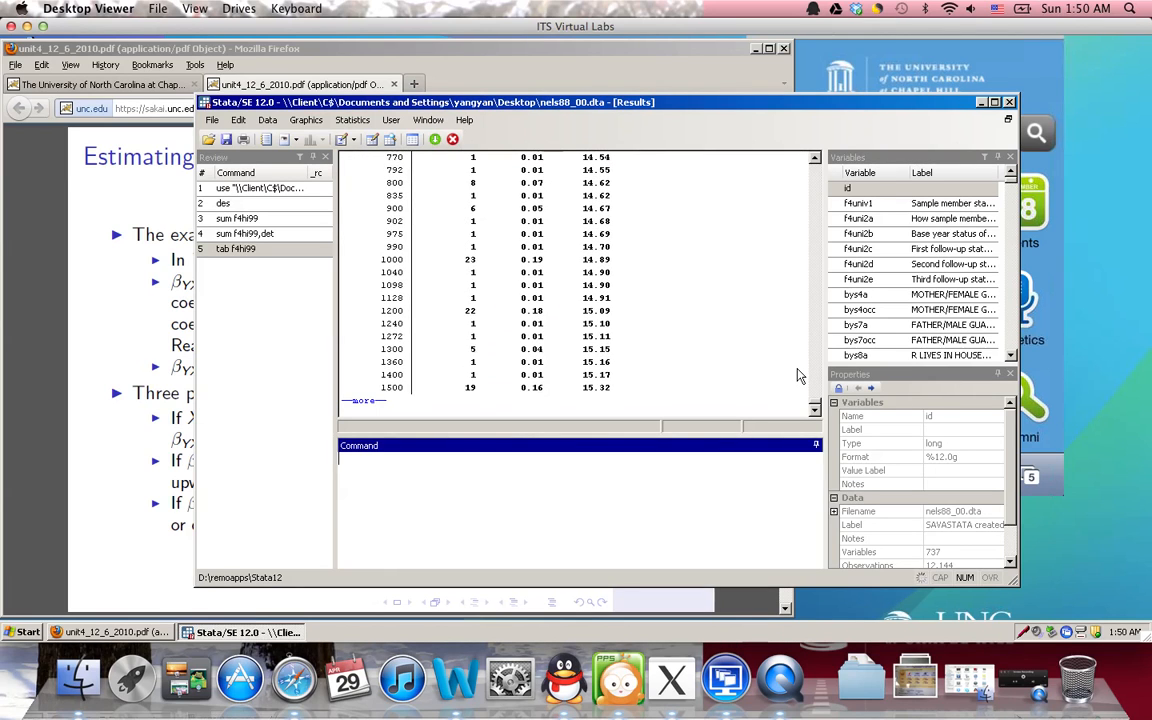
pyautogui.scroll(-15, 797, 375)
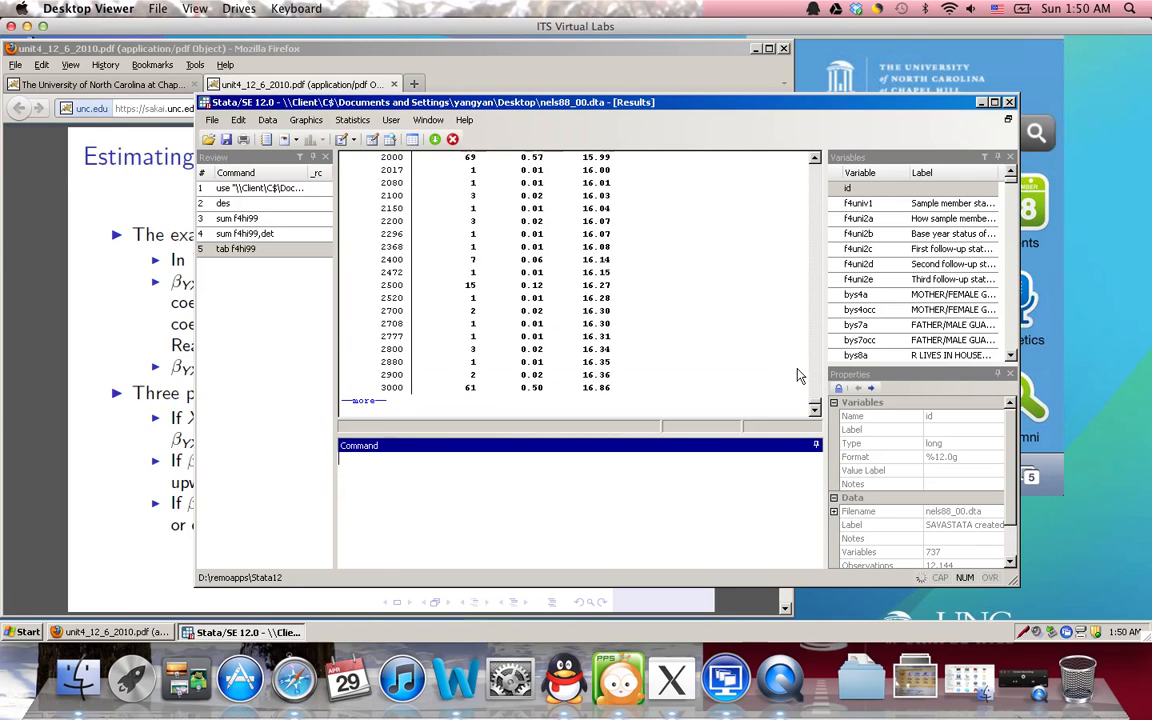
pyautogui.scroll(-2, 797, 375)
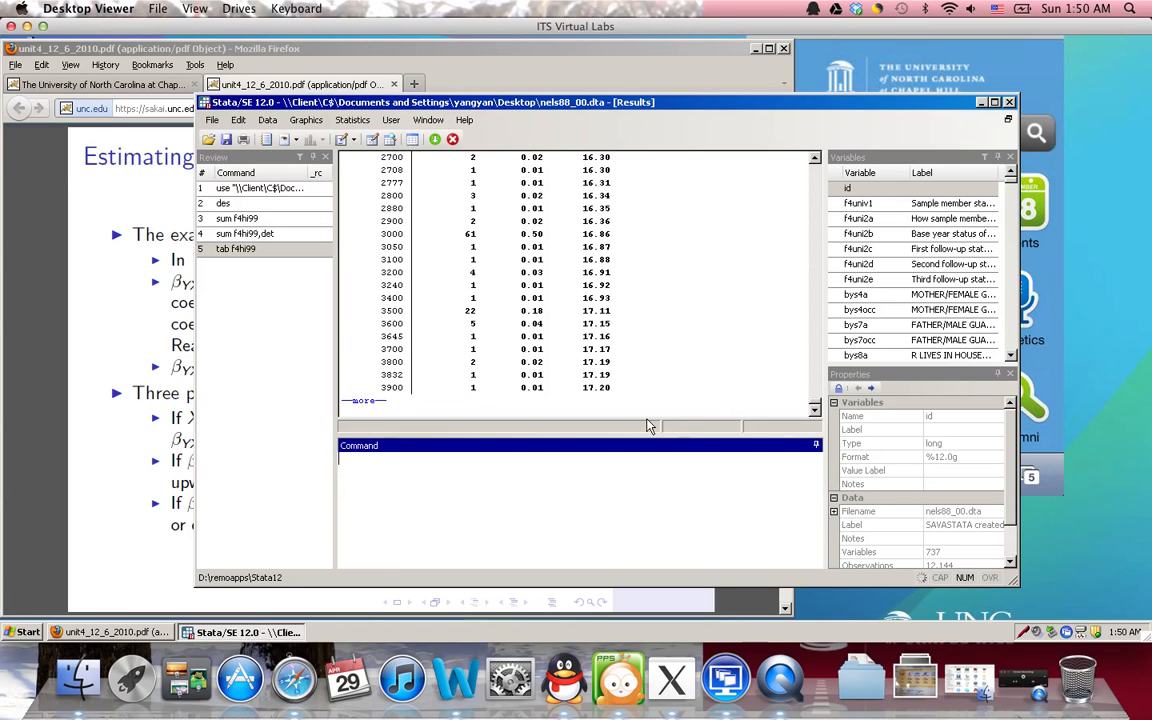
# Enlarge the results area and page through the rest of the f4hi99 frequency table to its end
pyautogui.moveTo(627, 433); pyautogui.dragTo(625, 476)
pyautogui.press('Return')
pyautogui.press('Return')
pyautogui.press('Return')
pyautogui.press('Return')
pyautogui.press('Return')
pyautogui.press('Return')
pyautogui.press('Return')
pyautogui.press('Return')
pyautogui.press('Return')
pyautogui.press('Return')
pyautogui.press('Return')
pyautogui.press('Return')
pyautogui.press('Return')
pyautogui.press('Return')
pyautogui.press('Return')
pyautogui.press('Return')
pyautogui.press('Return')
pyautogui.press('Return')
pyautogui.press('Return')
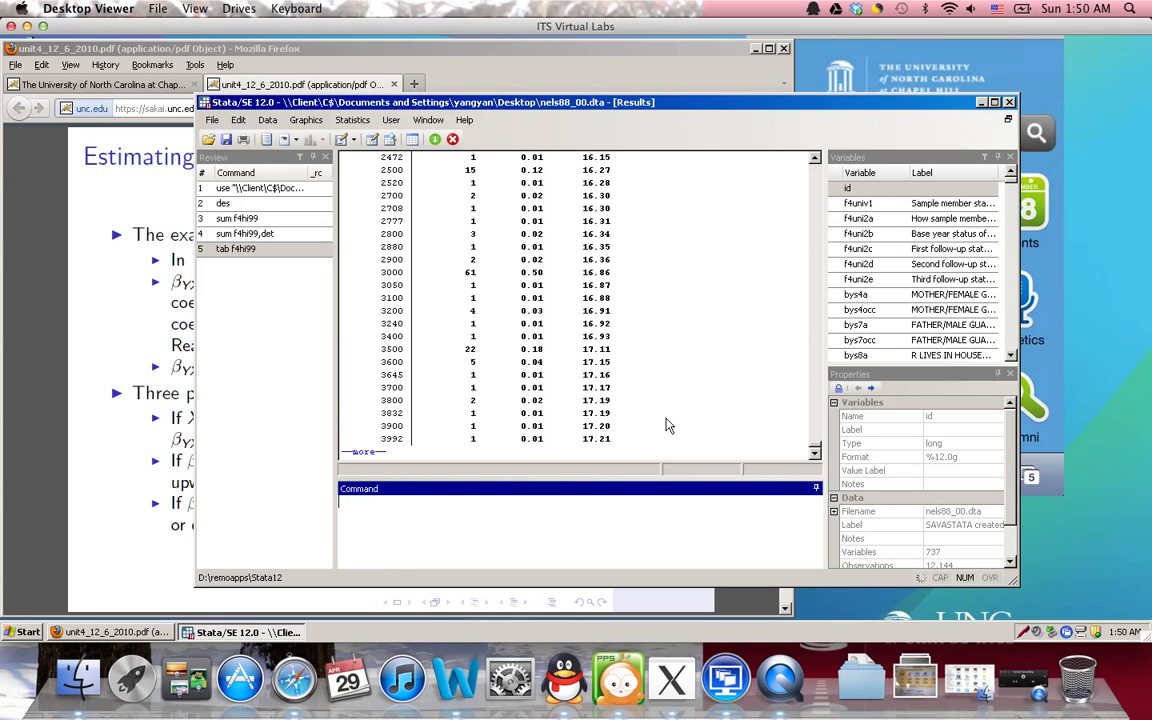
pyautogui.press('Return')
pyautogui.press('Return')
pyautogui.press('Return')
pyautogui.press('Return')
pyautogui.press('Return')
pyautogui.press('Return')
pyautogui.press('Return')
pyautogui.press('Return')
pyautogui.press('Return')
pyautogui.press('Return')
pyautogui.press('Return')
pyautogui.press('Return')
pyautogui.press('Return')
pyautogui.press('Return')
pyautogui.press('Return')
pyautogui.press('Return')
pyautogui.press('Return')
pyautogui.press('Return')
pyautogui.press('Return')
pyautogui.press('Return')
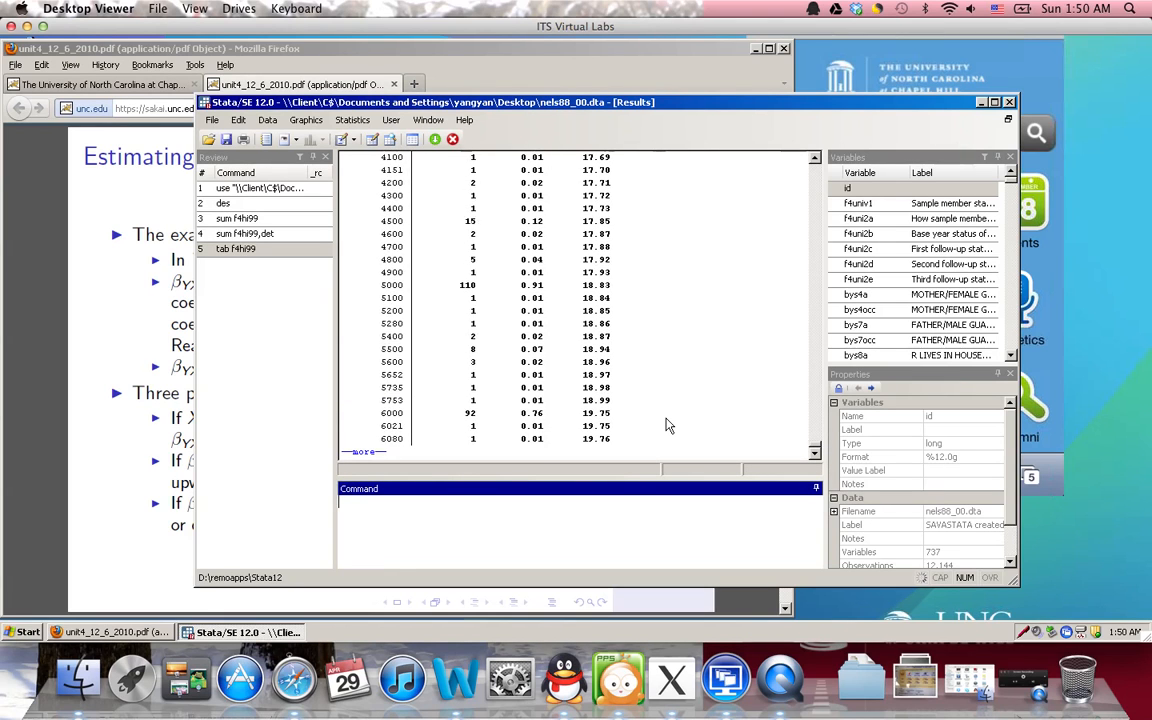
pyautogui.press('Return')
pyautogui.press('Return')
pyautogui.press('Return')
pyautogui.press('Return')
pyautogui.press('Return')
pyautogui.press('Return')
pyautogui.press('Return')
pyautogui.press('Return')
pyautogui.press('Return')
pyautogui.press('Return')
pyautogui.press('Return')
pyautogui.press('Return')
pyautogui.press('Return')
pyautogui.press('Return')
pyautogui.press('Return')
pyautogui.press('Return')
pyautogui.press('Return')
pyautogui.press('Return')
pyautogui.press('Return')
pyautogui.press('Return')
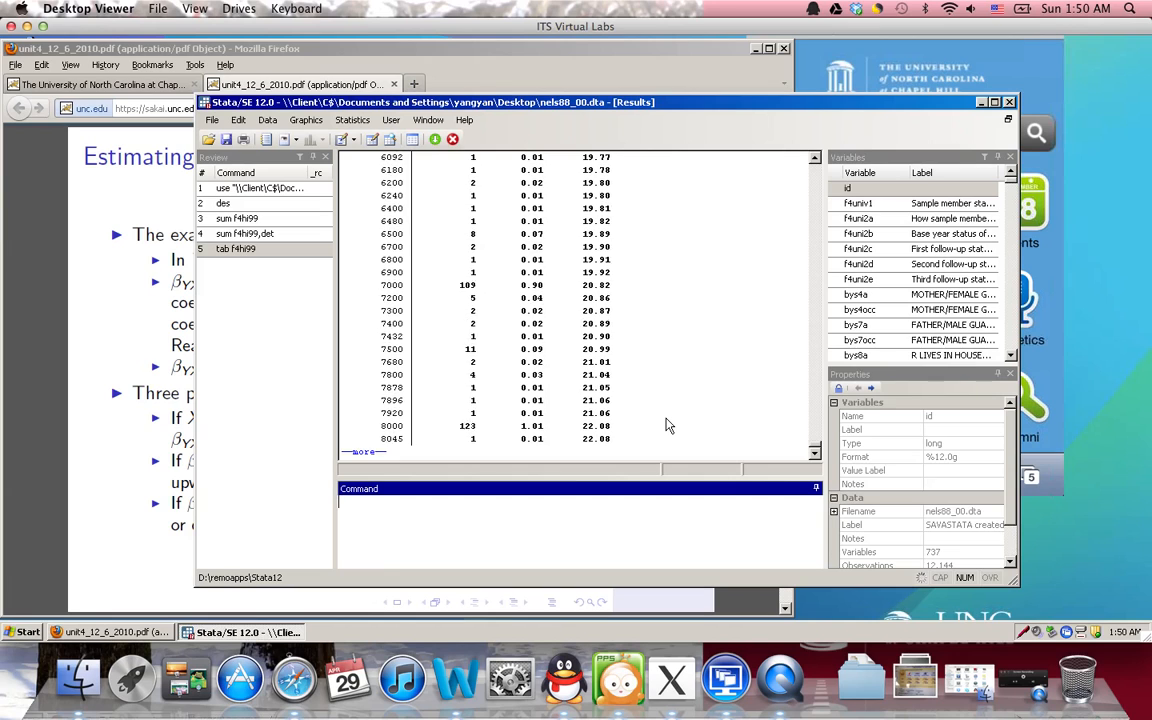
pyautogui.press('Return')
pyautogui.press('Return')
pyautogui.press('Return')
pyautogui.press('Return')
pyautogui.press('Return')
pyautogui.press('Return')
pyautogui.press('Return')
pyautogui.press('Return')
pyautogui.press('Return')
pyautogui.press('Return')
pyautogui.press('Return')
pyautogui.press('Return')
pyautogui.press('Return')
pyautogui.press('Return')
pyautogui.press('Return')
pyautogui.press('Return')
pyautogui.press('Return')
pyautogui.press('Return')
pyautogui.press('Return')
pyautogui.press('Return')
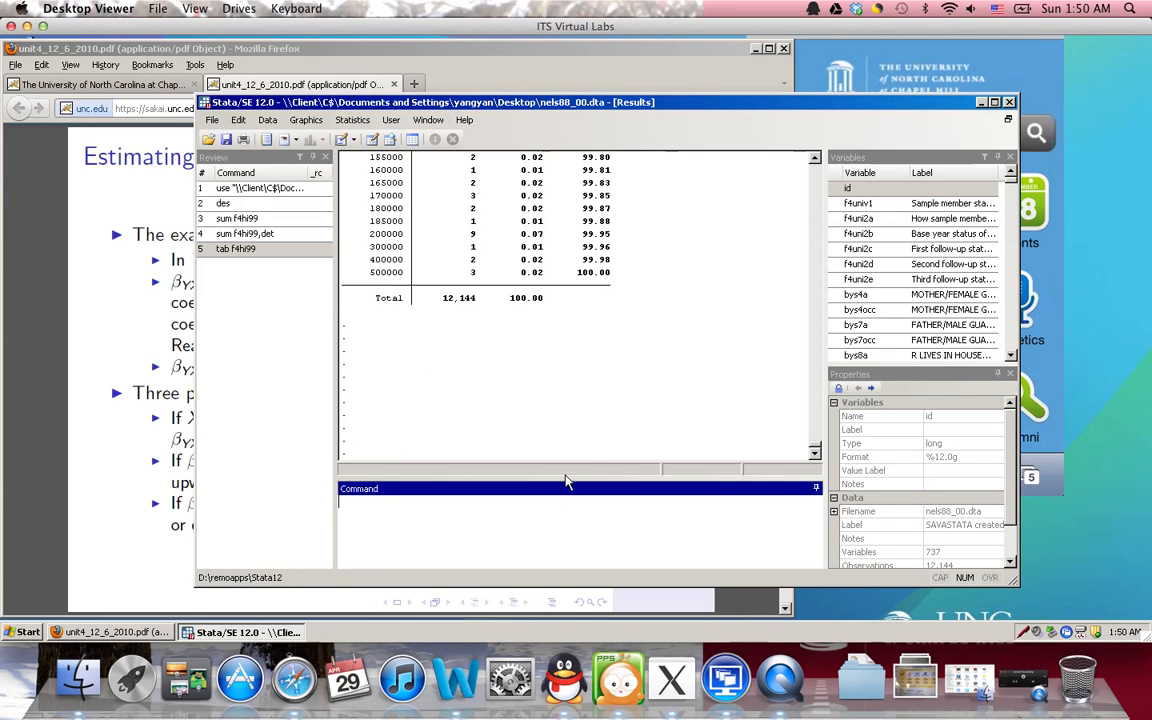
# Recode f4hi99 values from -10 to -1 as missing (.) into a new variable named income
pyautogui.write('recode f4')
pyautogui.press('BackSpace')
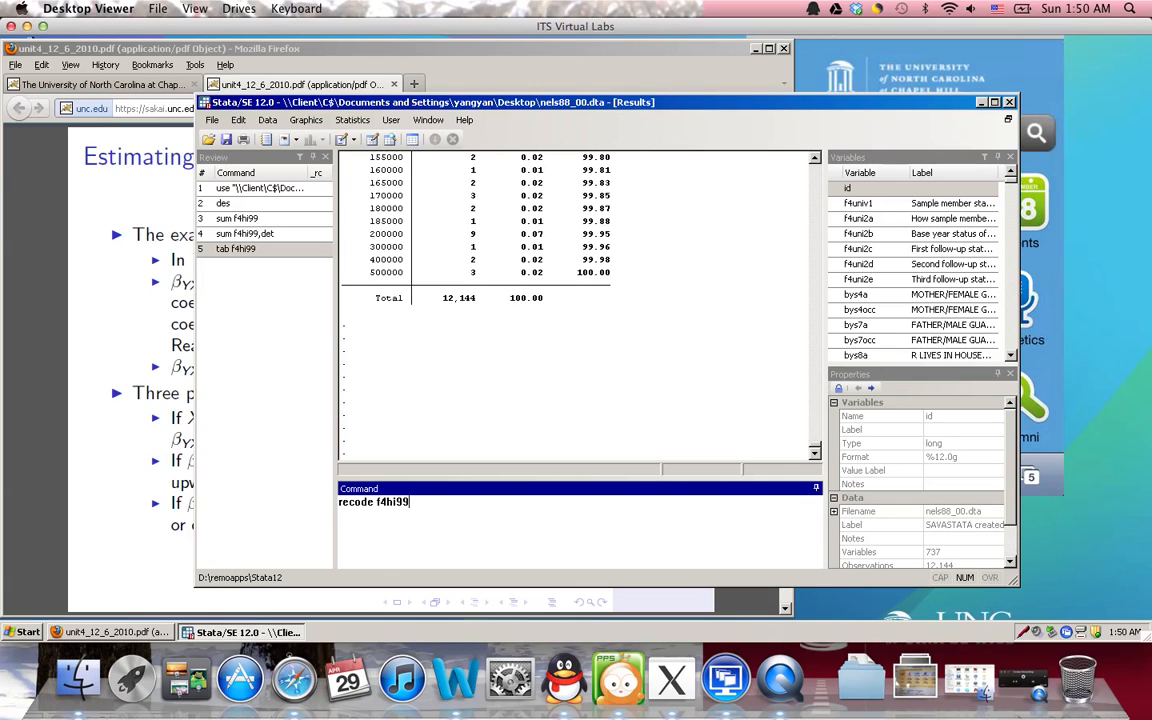
pyautogui.write('(')
pyautogui.write('-10.')
pyautogui.write('-10/-1')
pyautogui.write('=.')
pyautogui.write('), gen(income')
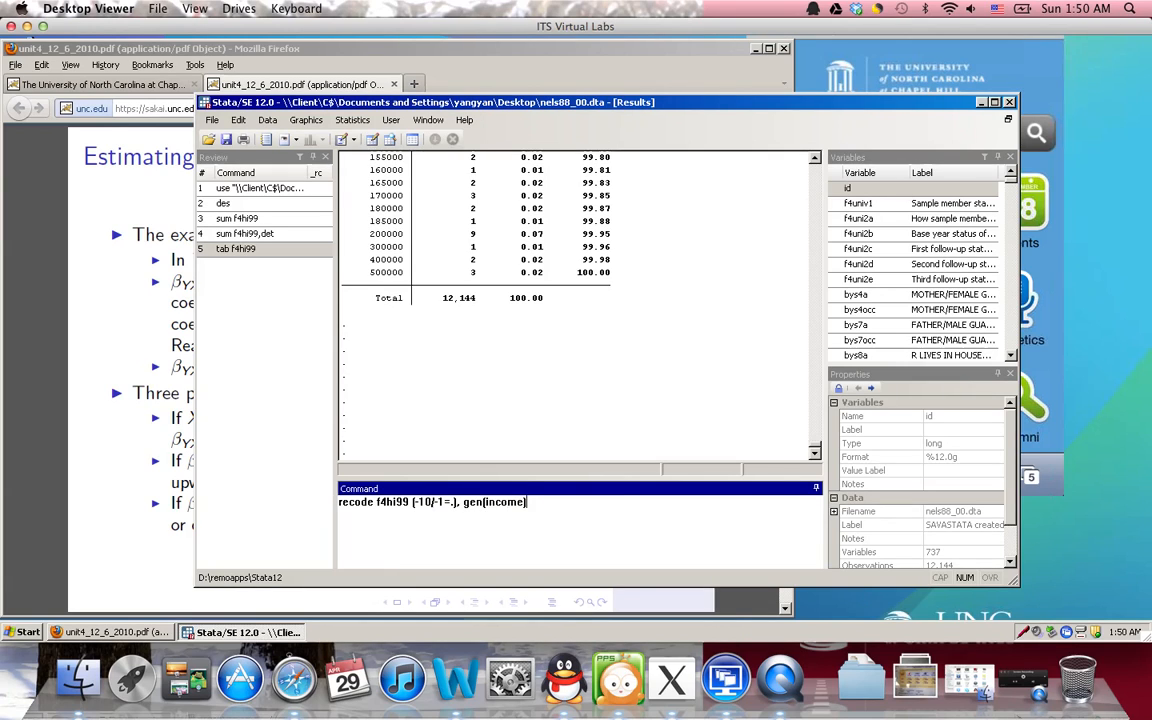
pyautogui.press('Return')
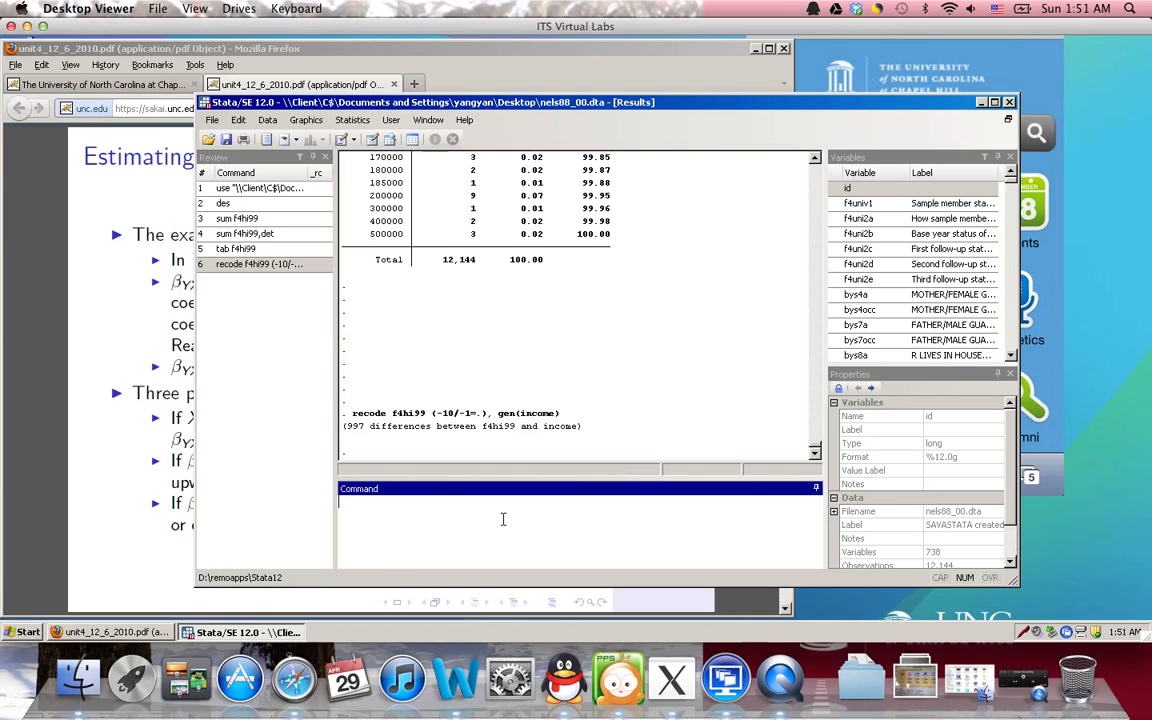
# Search the dataset for variables related to math with lookfor and stop the remaining output
pyautogui.write('lookfor math')
pyautogui.press('Return')
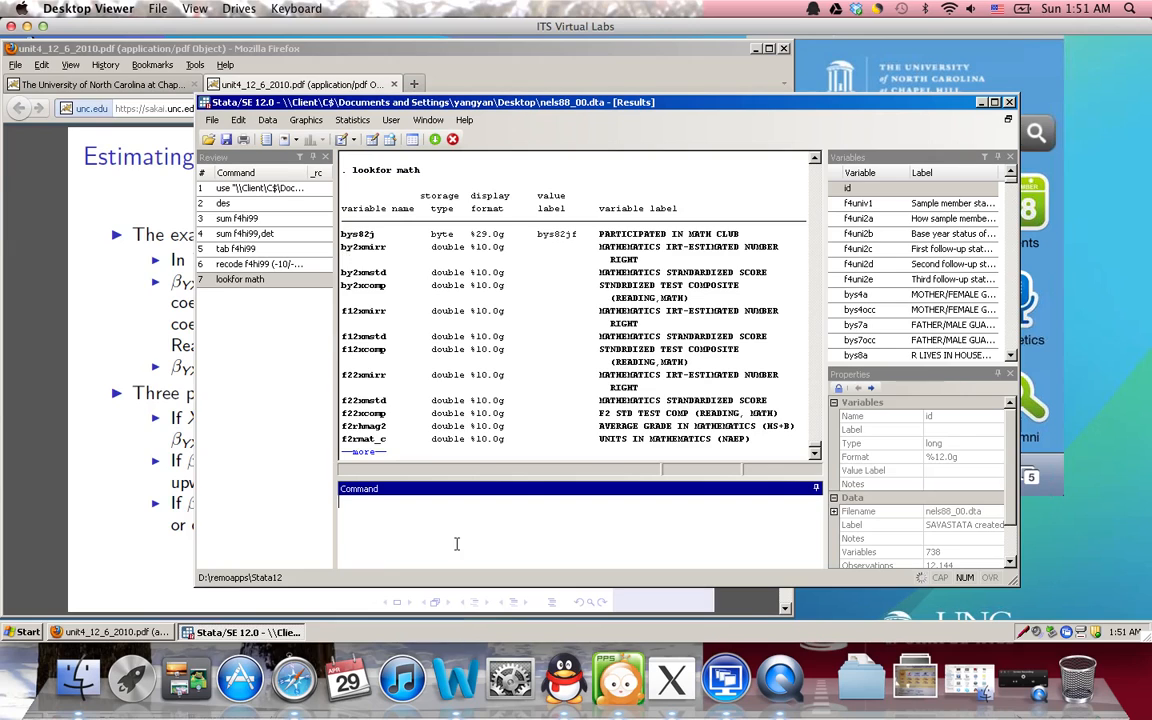
pyautogui.click(452, 139)
# Summarize the base-year mathematics IRT score variable by2xmirr with the sum command
pyautogui.write('su')
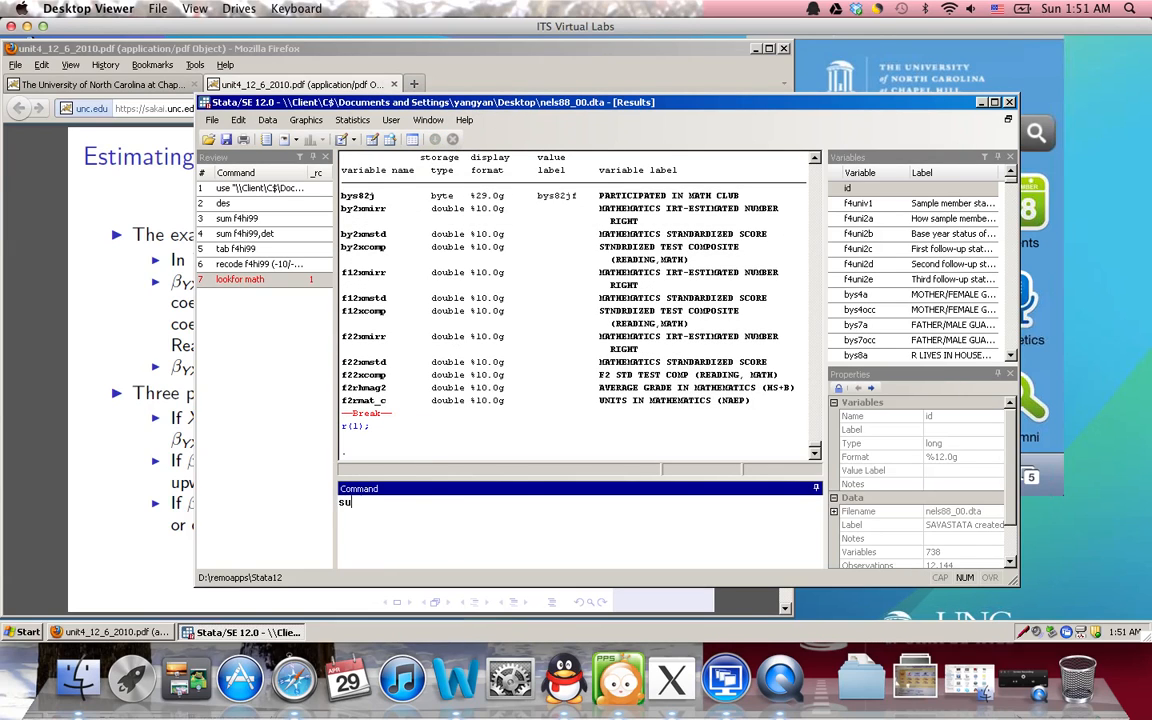
pyautogui.write('m by2xmirr')
pyautogui.press('Return')
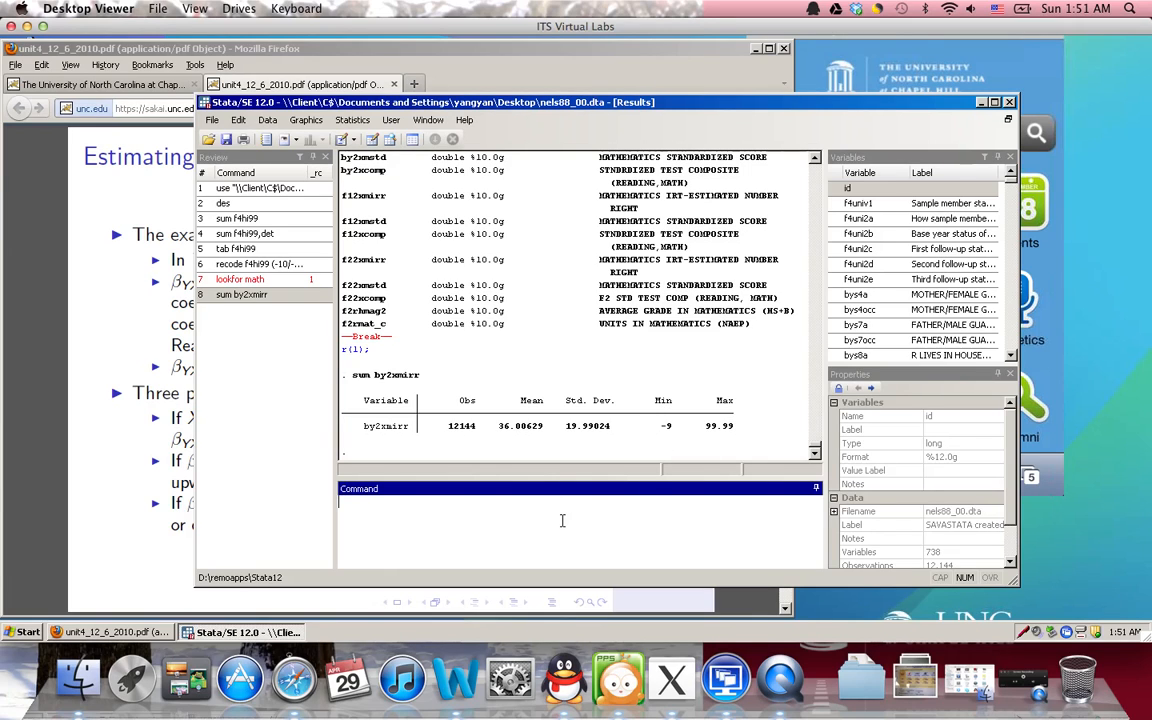
# Summarize by2xmirr again with the sum command, adding the det option for detailed statistics
pyautogui.doubleClick(283, 295)
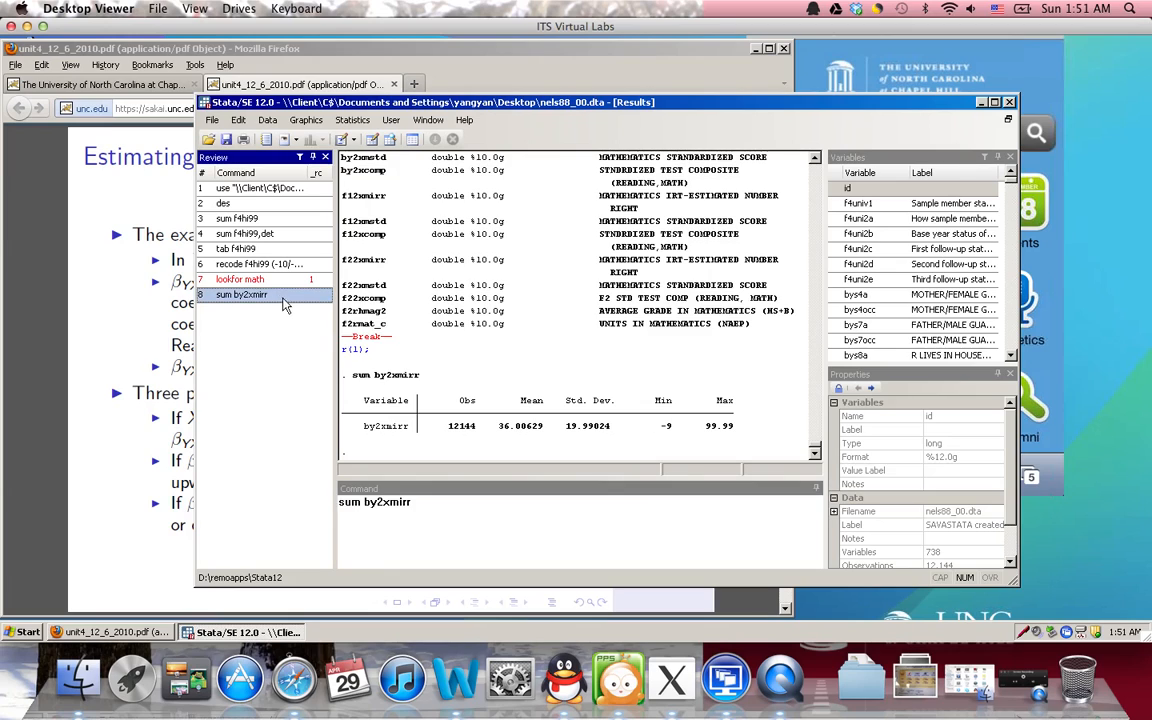
pyautogui.click(280, 311)
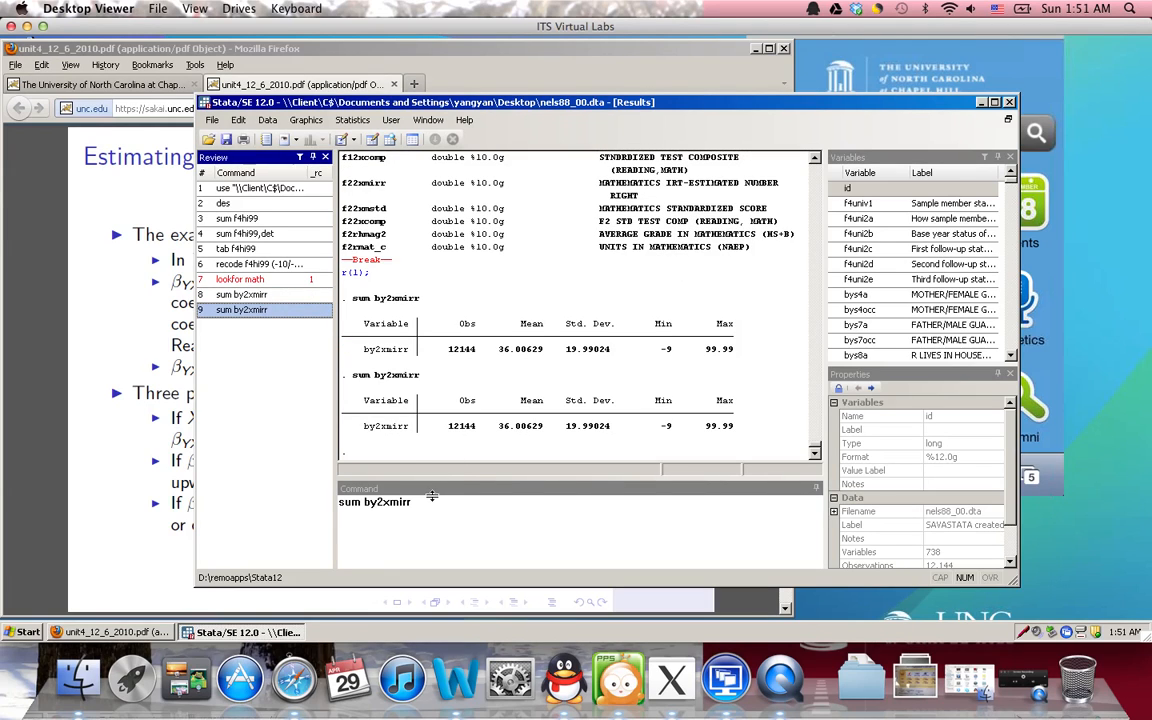
pyautogui.moveTo(524, 491); pyautogui.dragTo(524, 513)
pyautogui.click(496, 532)
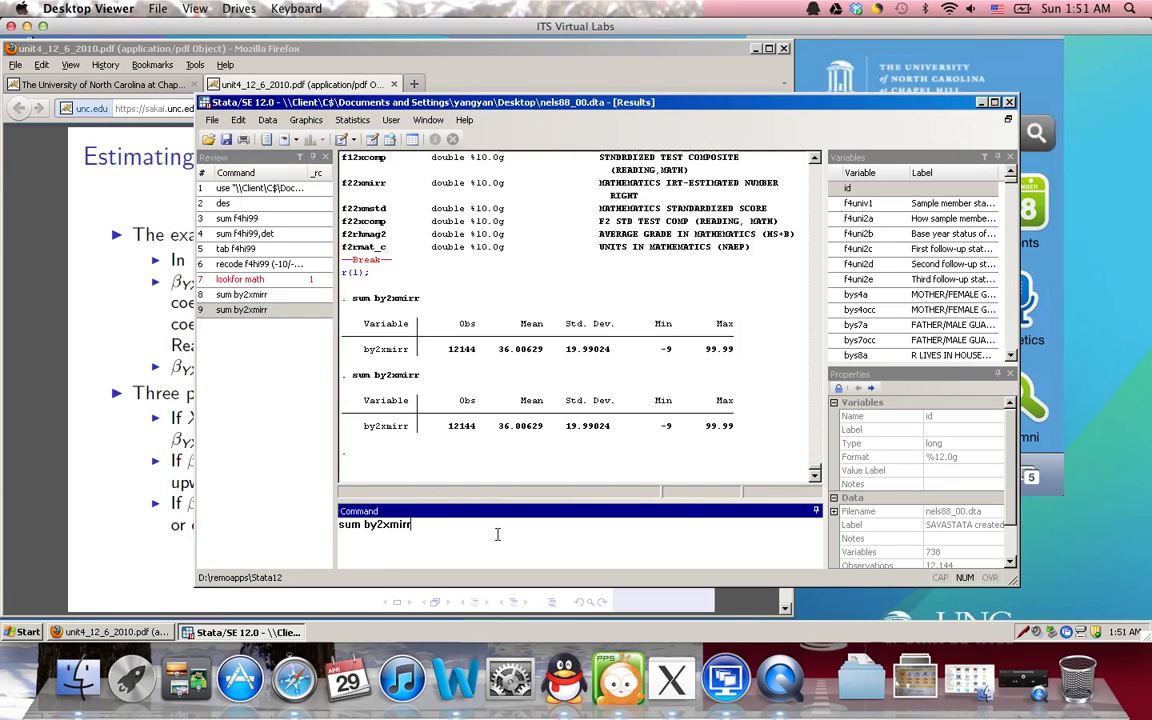
pyautogui.write(',det')
pyautogui.press('Return')
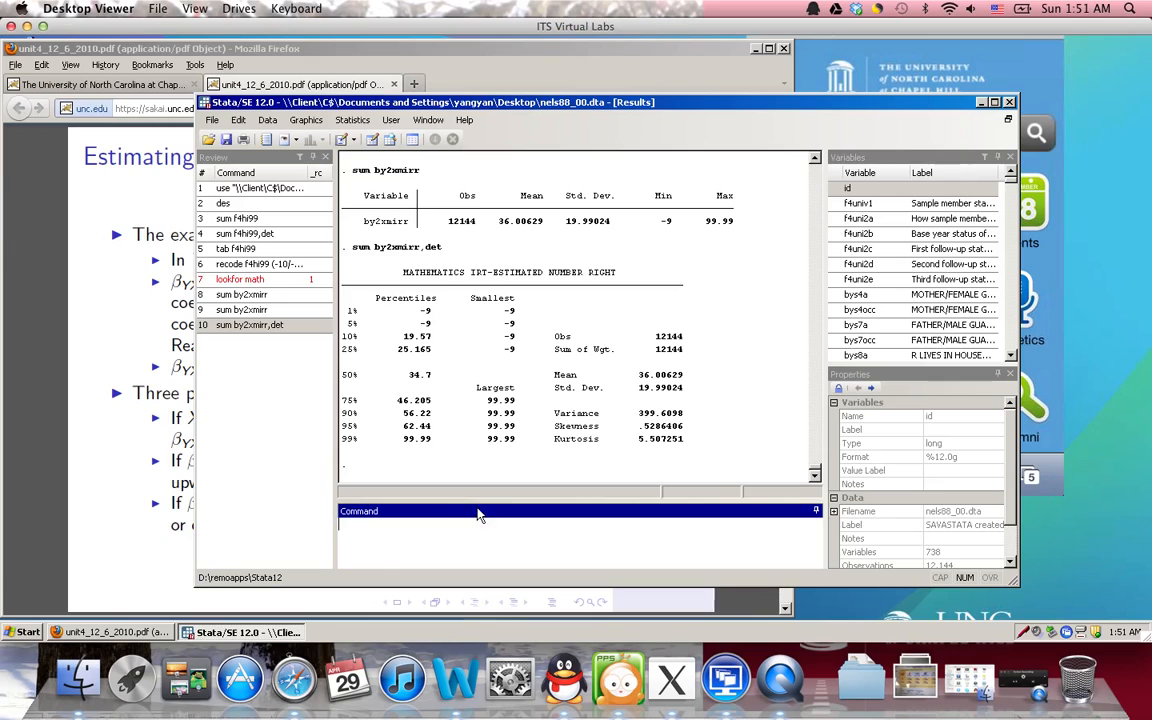
# Recode by2xmirr values from -10 to -1 and from 90 to 100 as missing (.) into a new variable named math
pyautogui.moveTo(482, 501); pyautogui.dragTo(445, 481)
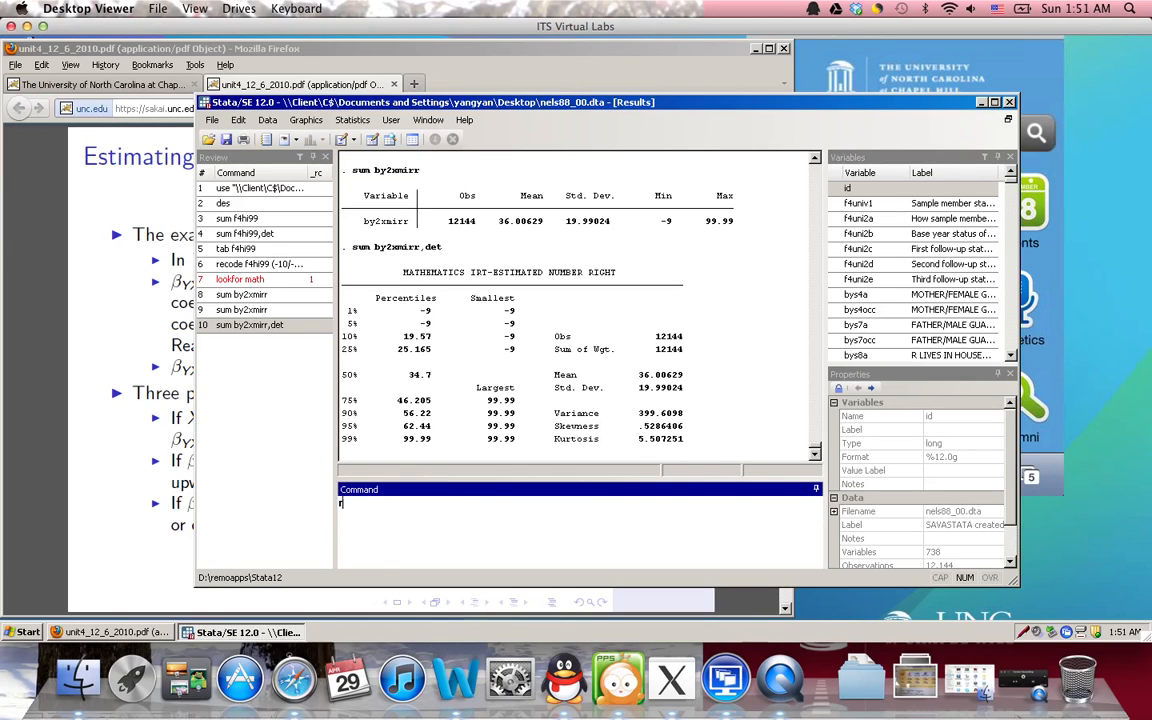
pyautogui.write('recode by2xmirr ')
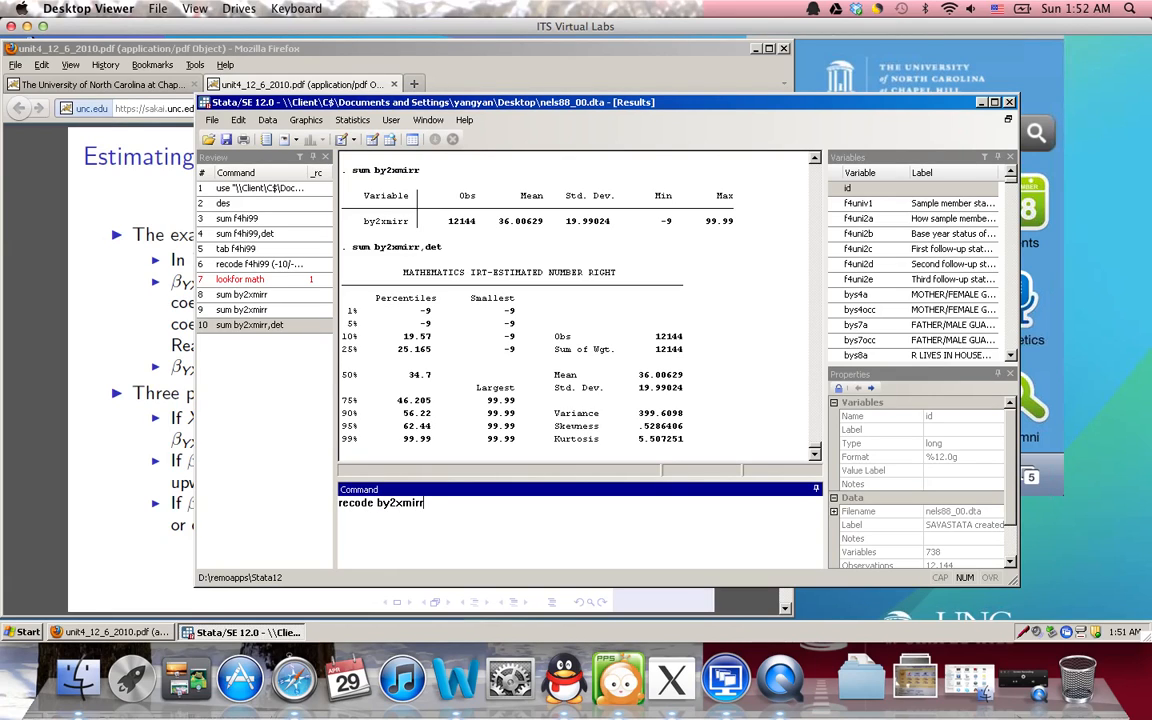
pyautogui.write('(-10/-1=.)(90/100')
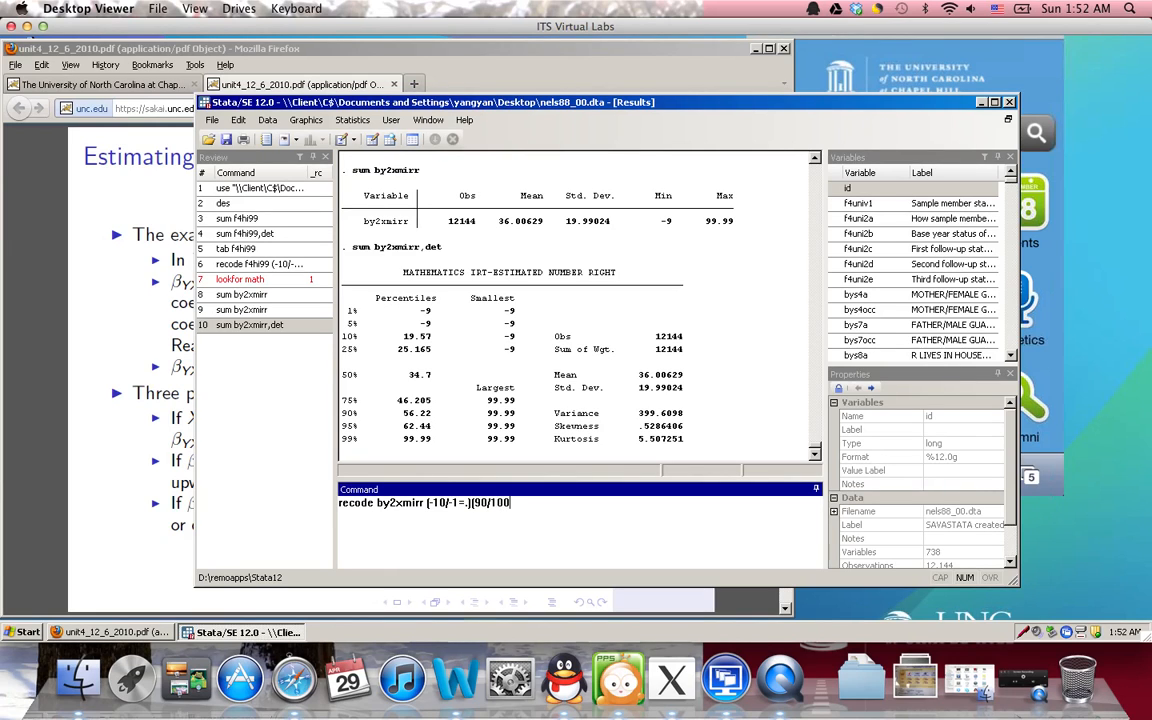
pyautogui.write('=.)')
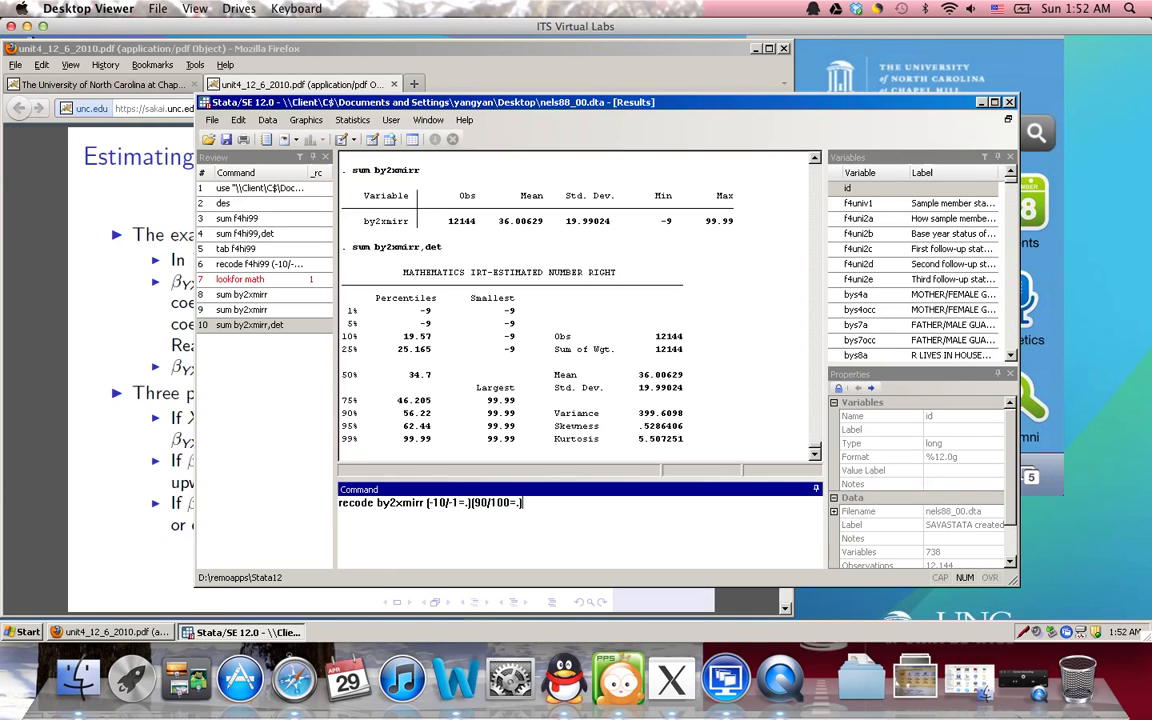
pyautogui.write(',gen(')
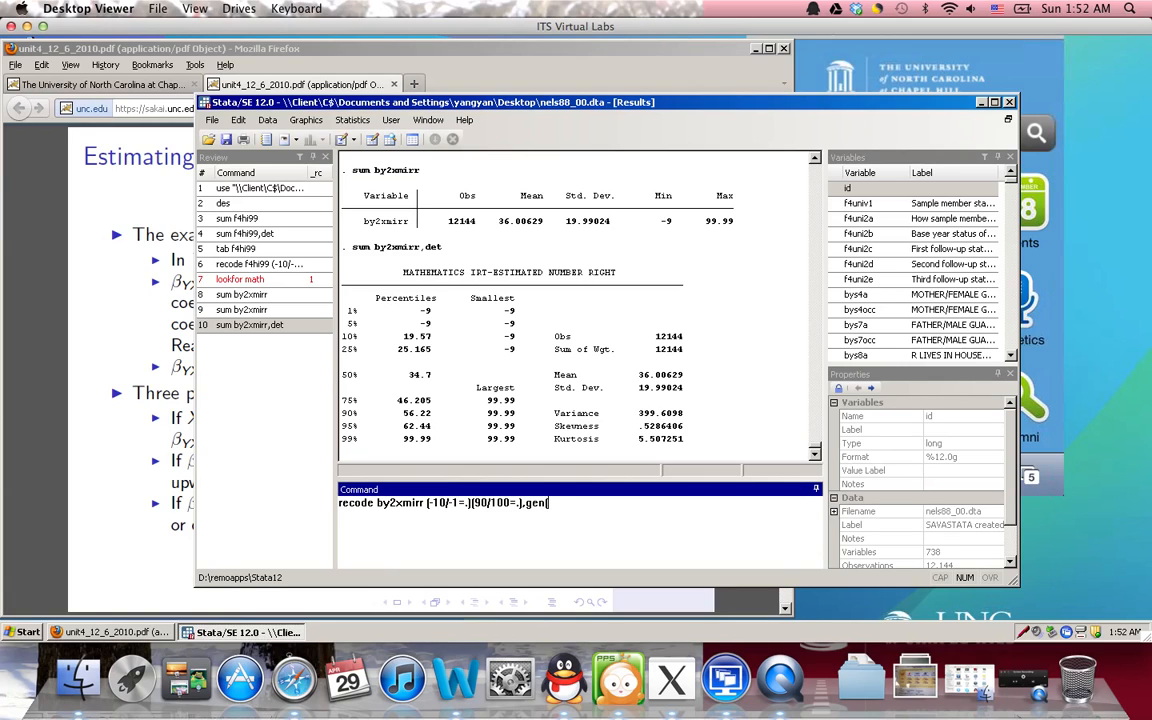
pyautogui.write('math)')
pyautogui.press('Return')
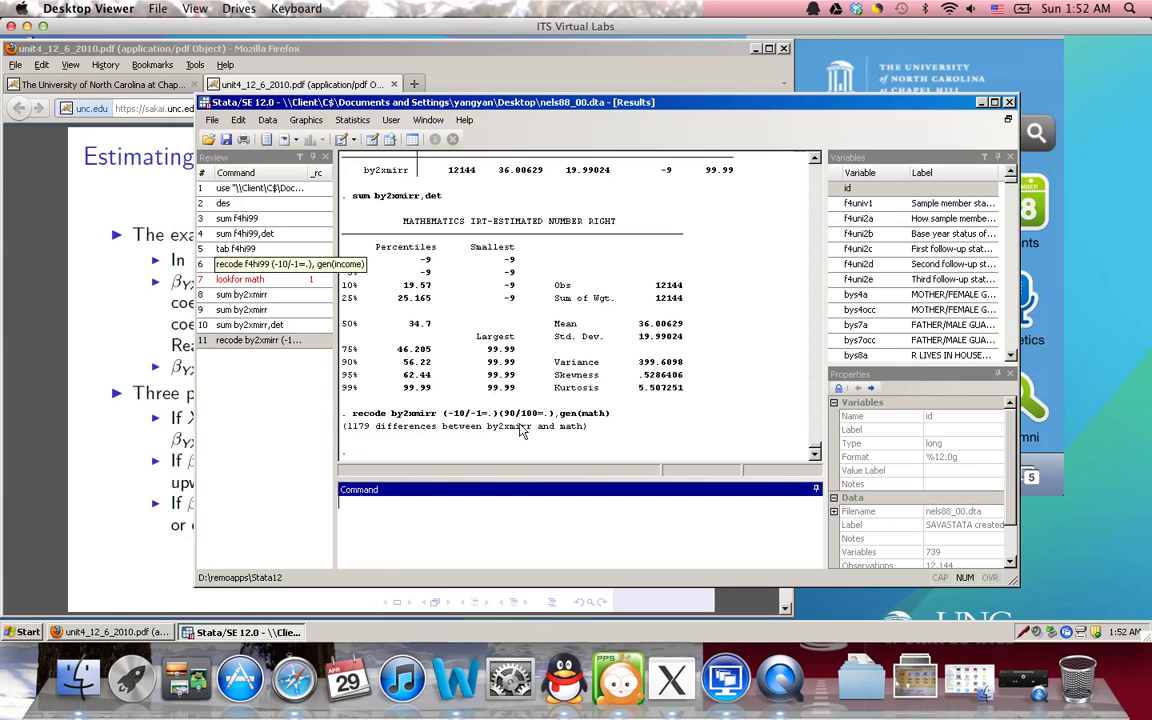
# Regress income on math with the reg command
pyautogui.write('reg')
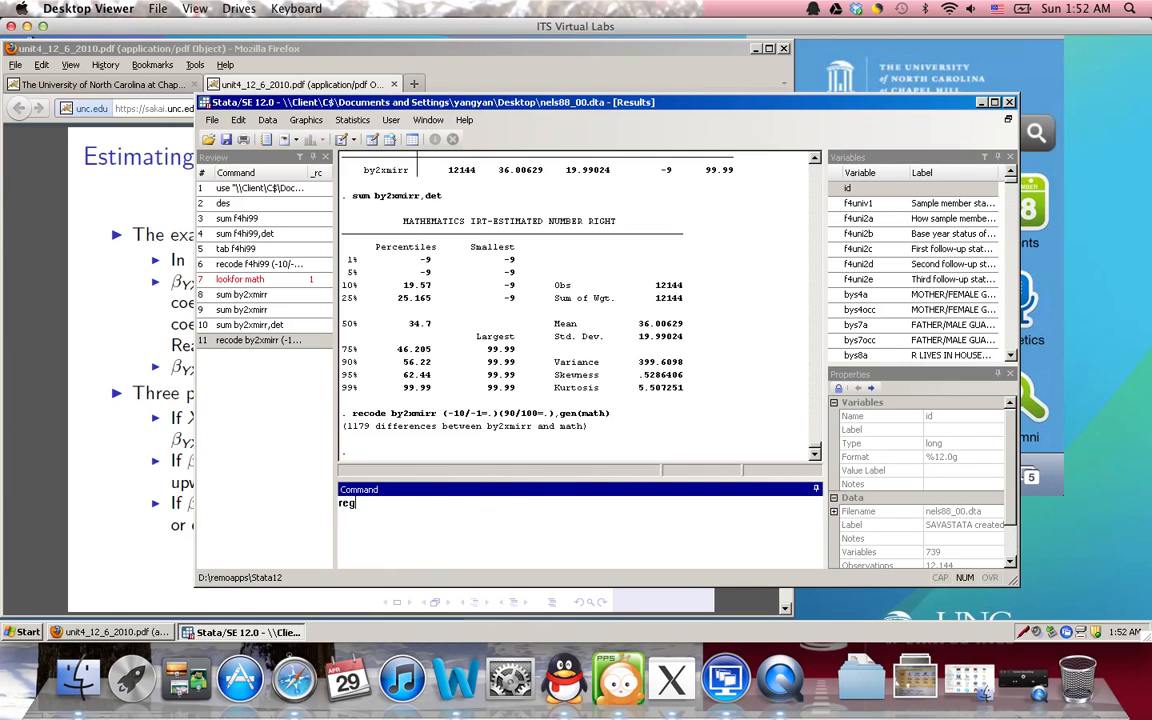
pyautogui.write(' income o')
pyautogui.press('BackSpace')
pyautogui.write('math')
pyautogui.press('Return')
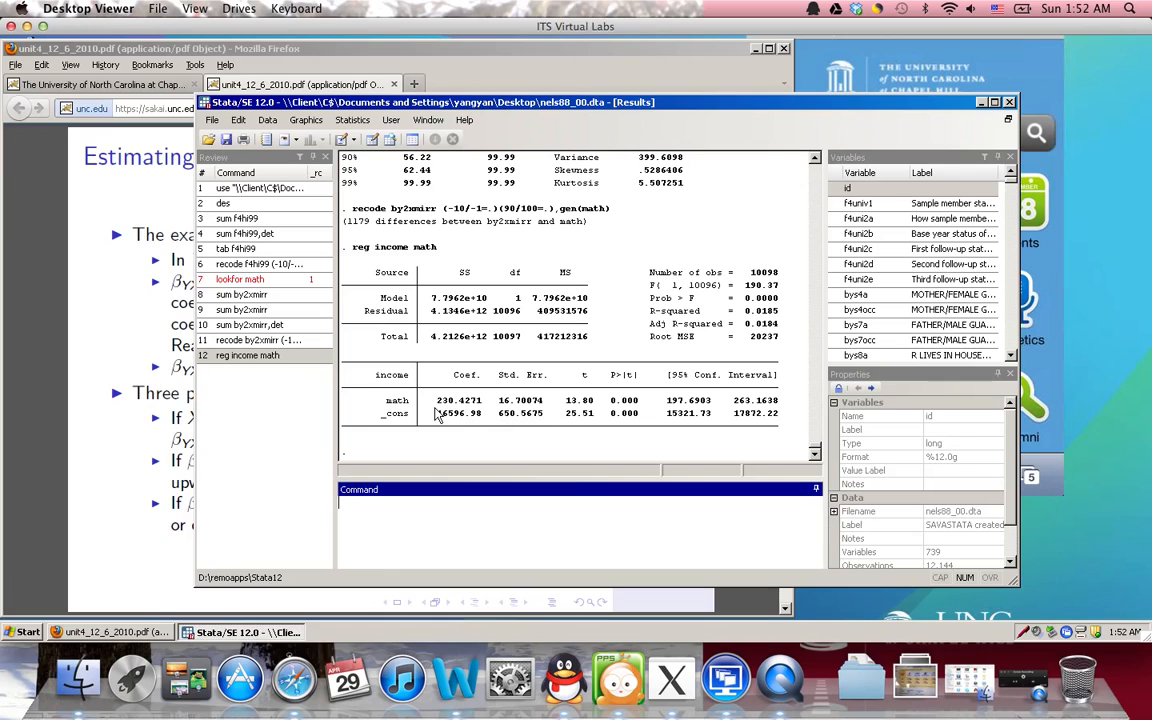
# Summarize the recoded income and math variables together with the sum command
pyautogui.write('sum income ')
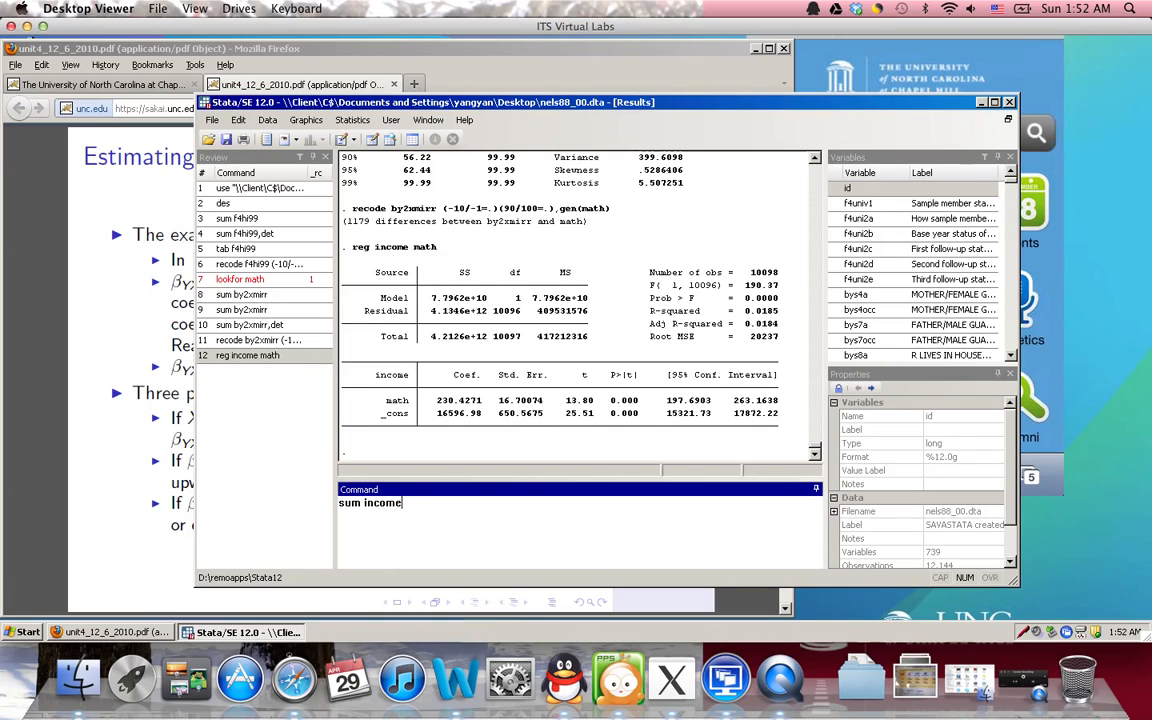
pyautogui.write('math')
pyautogui.press('Return')
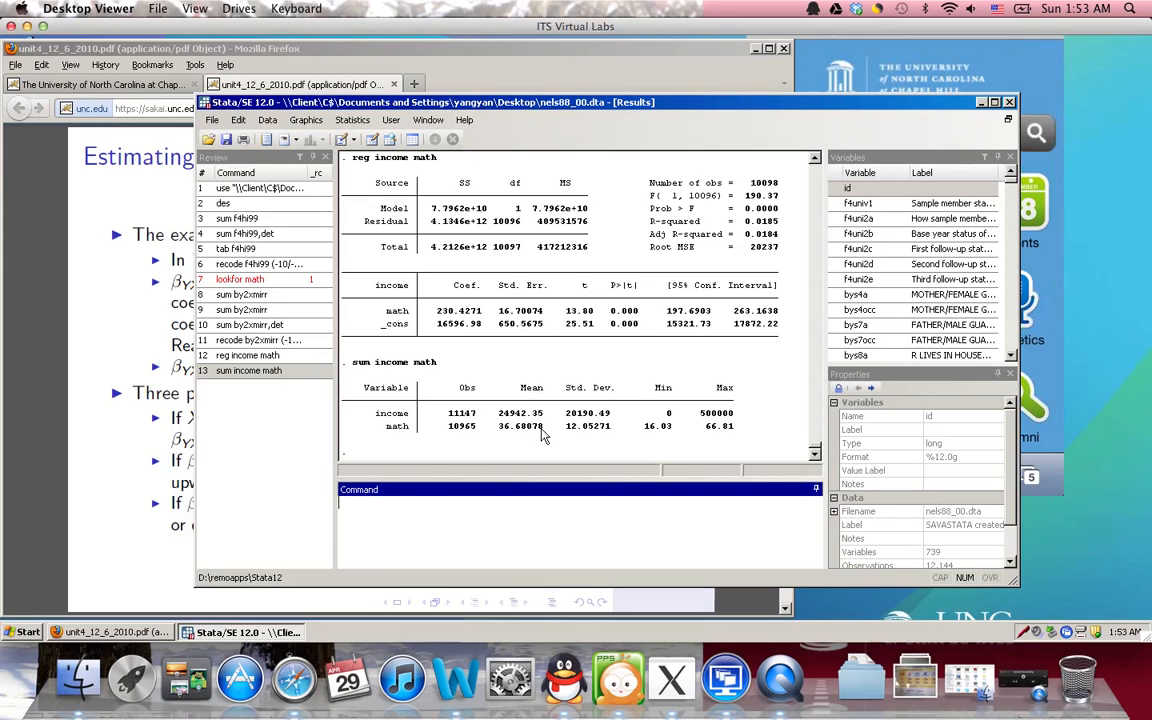
# Rerun the regression of income on math with the beta option for standardized coefficients
pyautogui.click(248, 355)
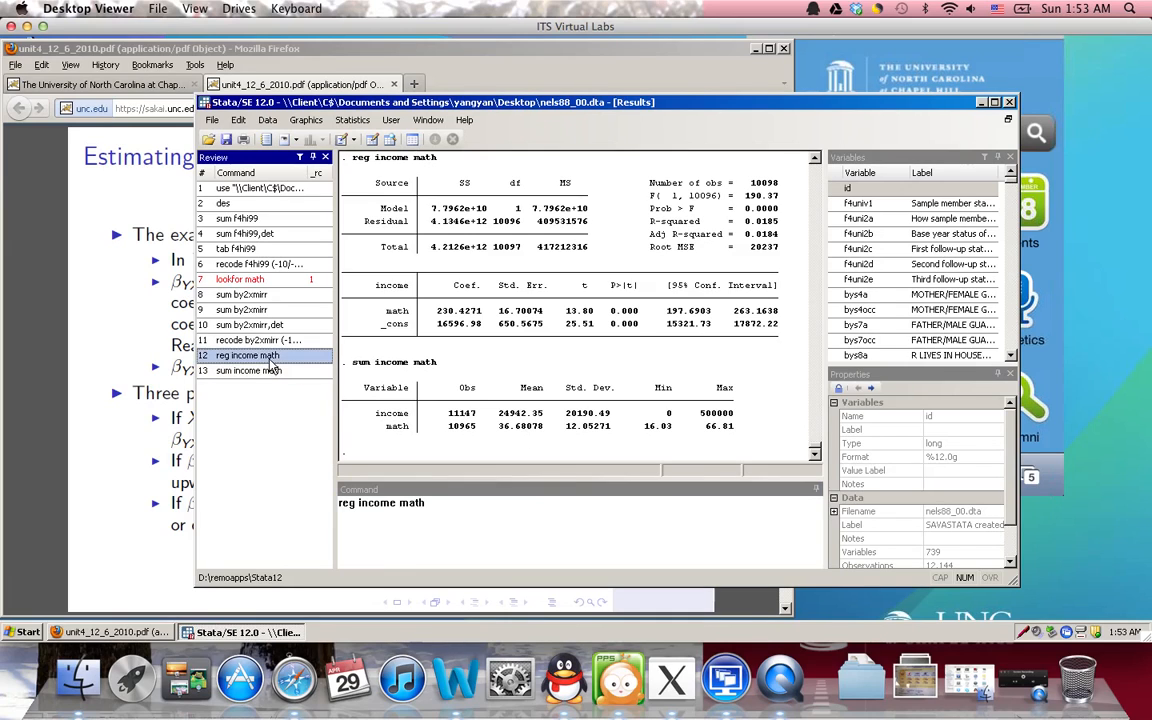
pyautogui.click(517, 518)
pyautogui.write(',beta')
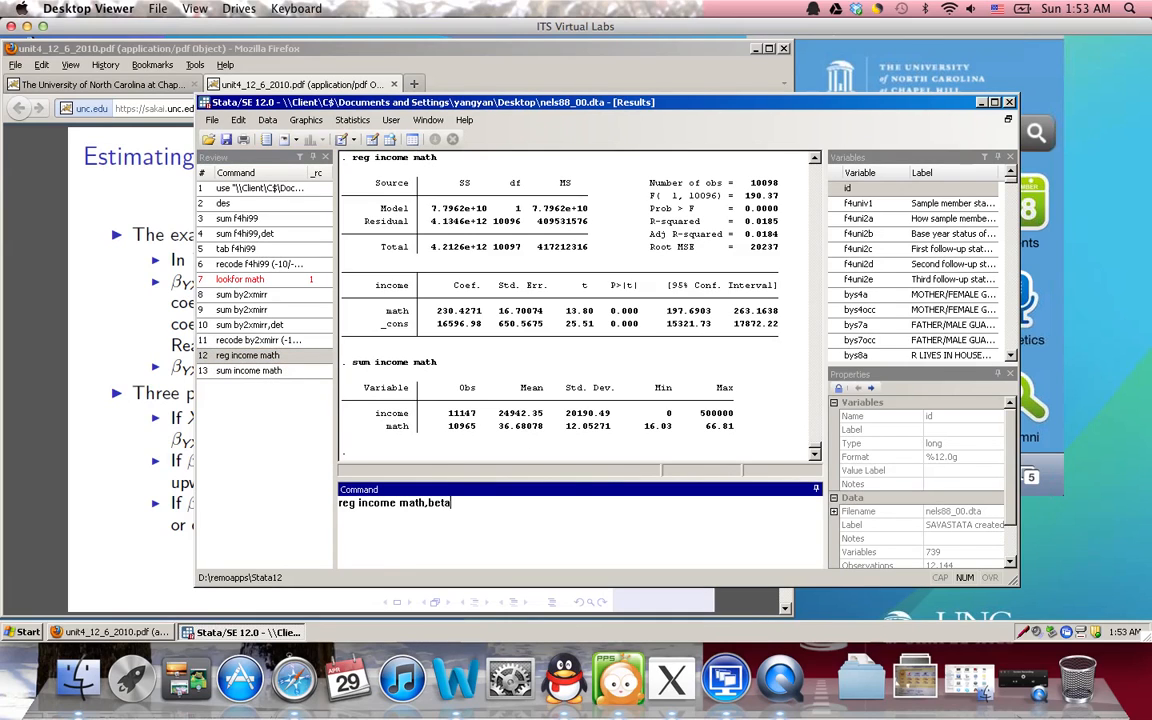
pyautogui.press('Return')
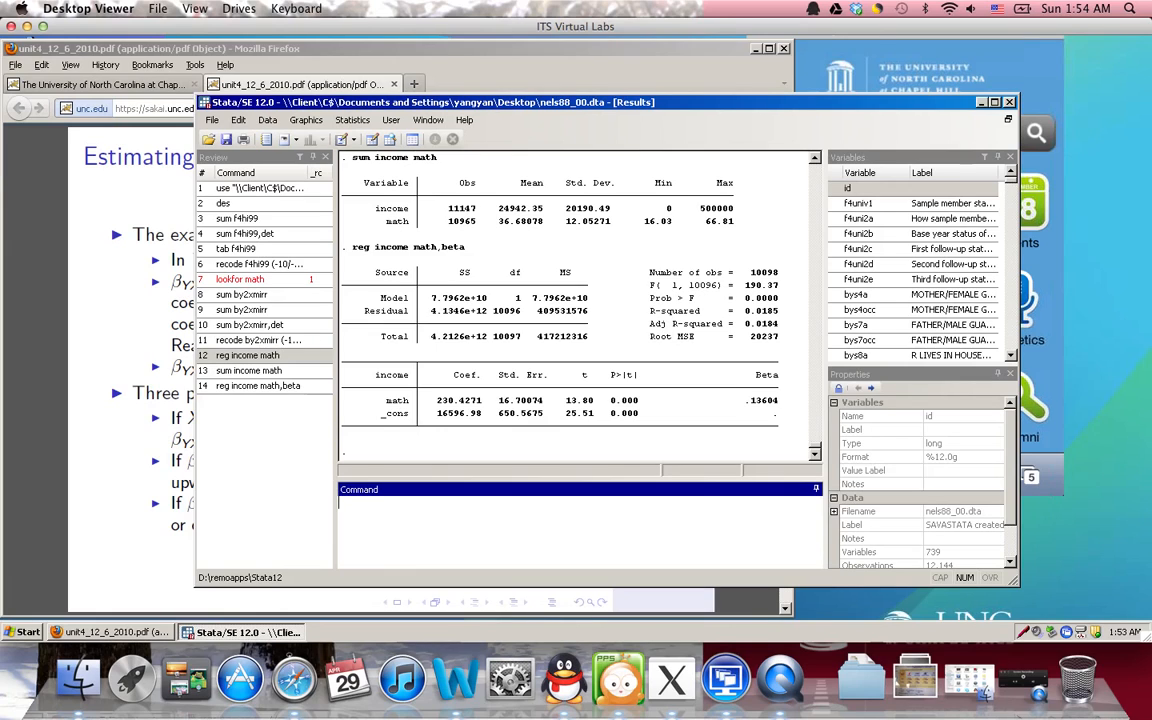
# Summarize the race variable with sum and tabulate its labelled categories with tab
pyautogui.write('sum race')
pyautogui.press('Return')
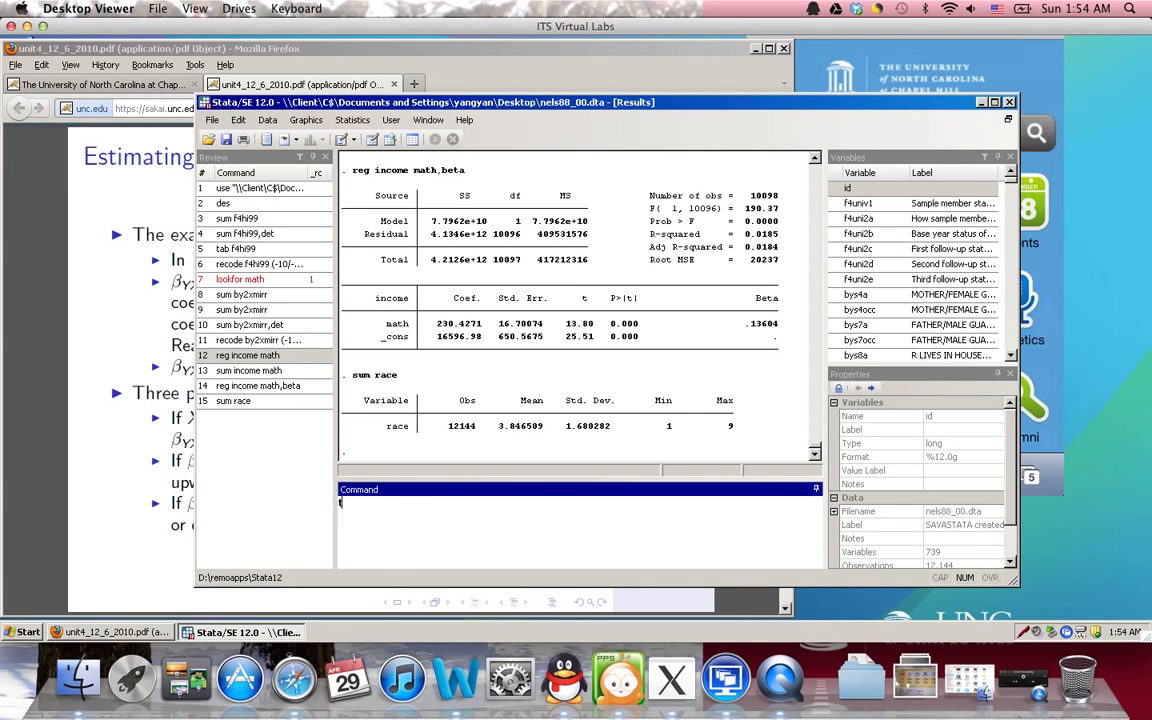
pyautogui.write('tab race')
pyautogui.press('Return')
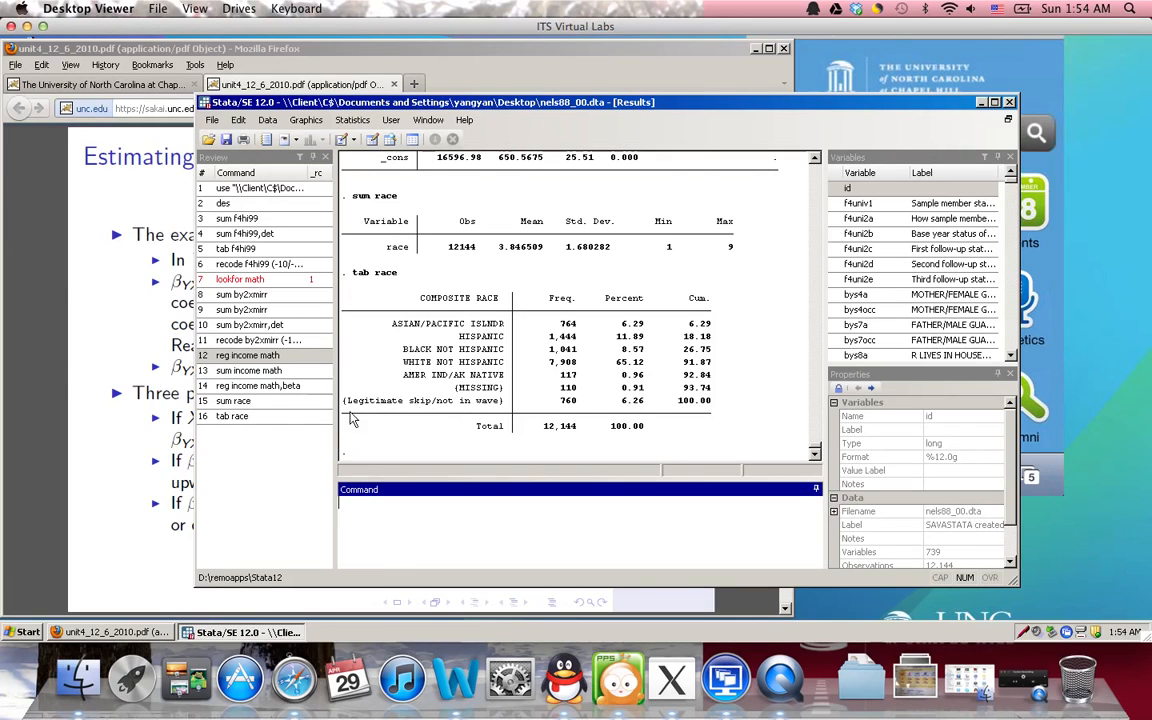
# Tabulate race again with the nol option to list numeric codes instead of value labels
pyautogui.click(303, 416)
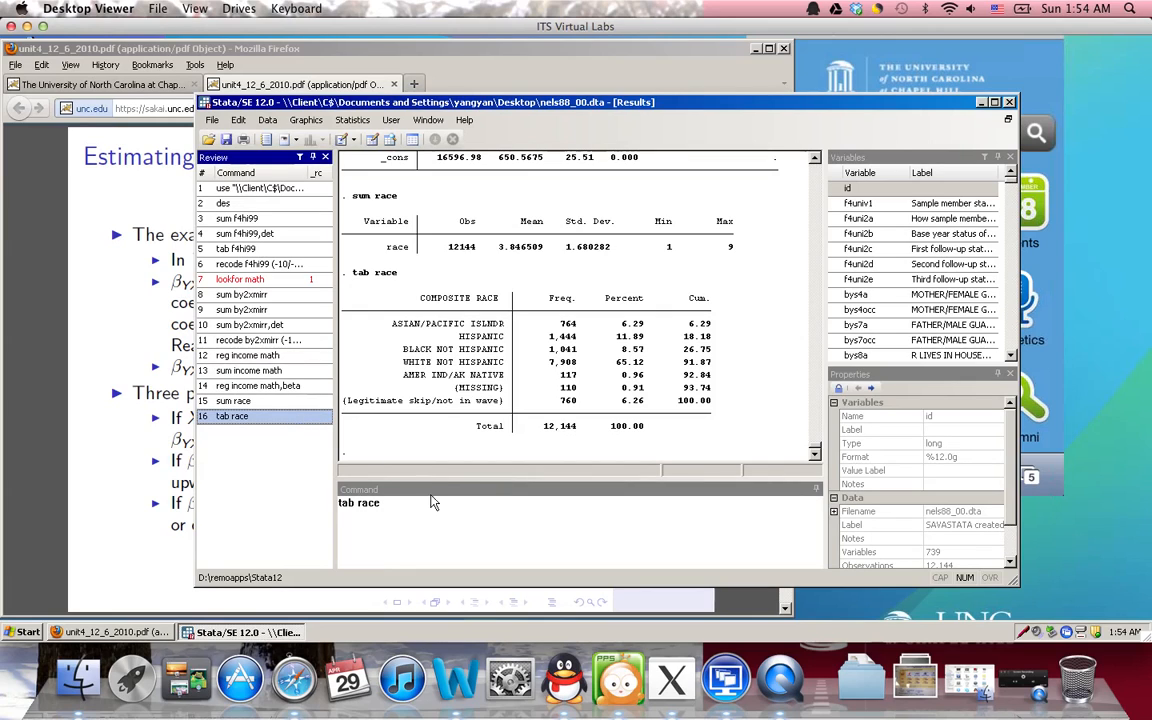
pyautogui.write(',nol')
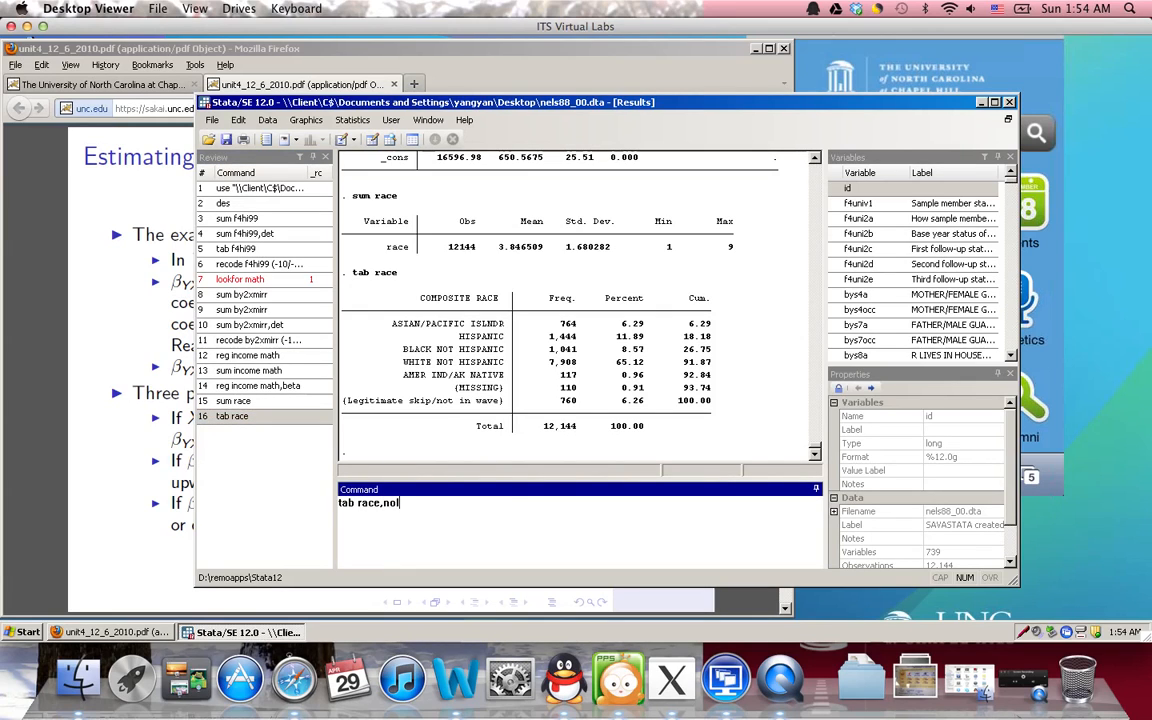
pyautogui.press('Return')
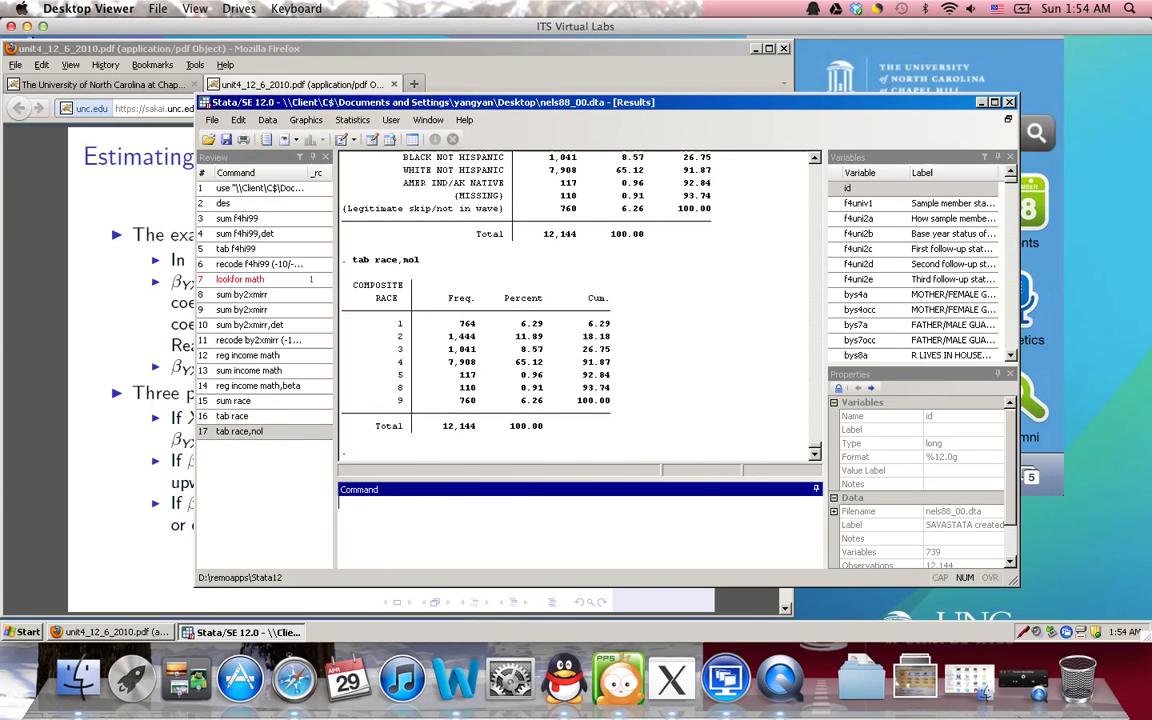
# Recode race into a new variable named white, with 8/9 as missing (.), 1/3 and 5 as 0, and 4 as 1
pyautogui.write('recode ')
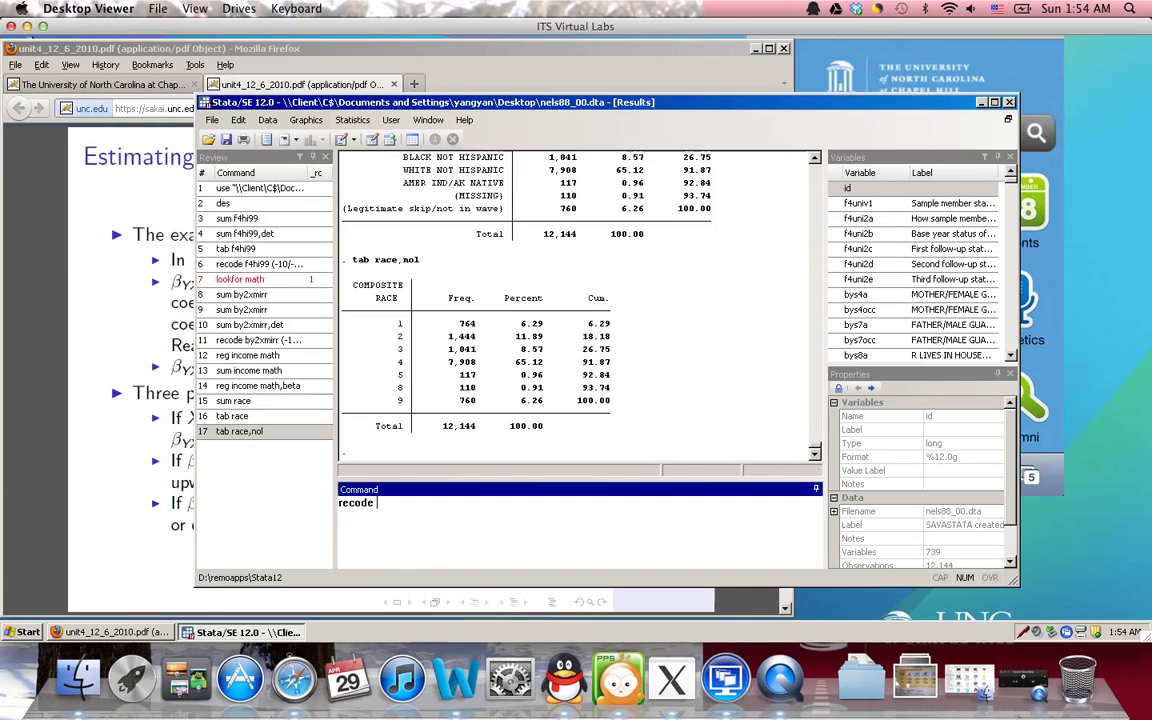
pyautogui.write('(race (8/9=.) (')
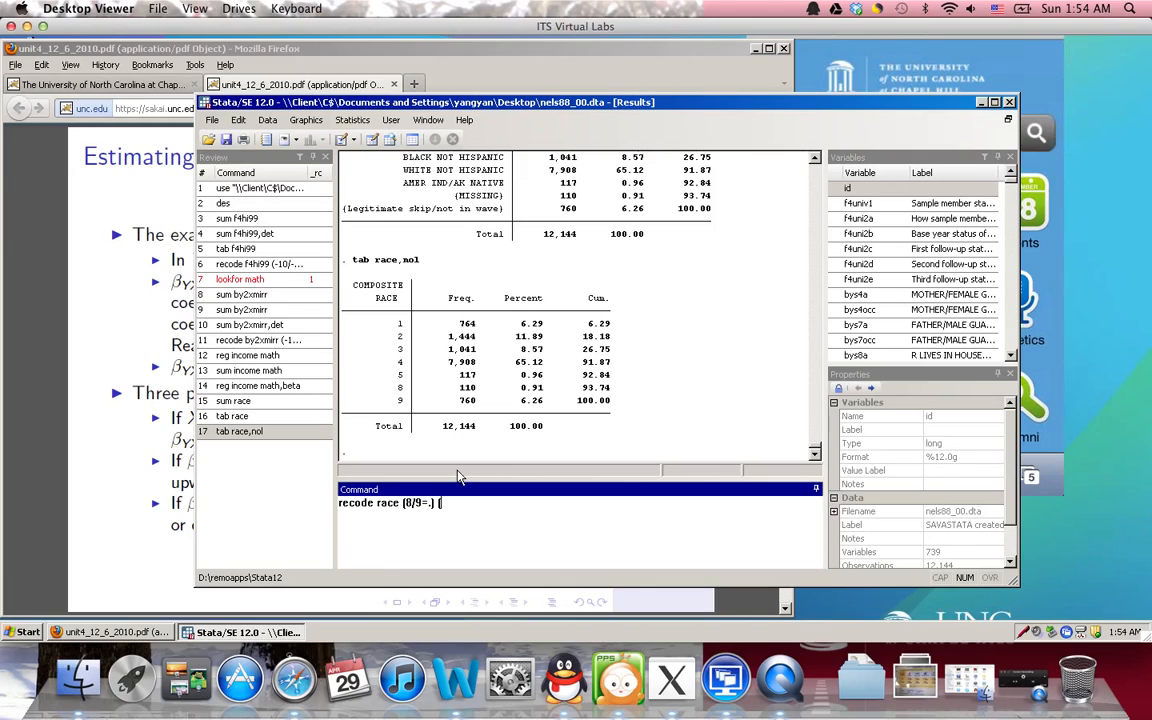
pyautogui.write('1/3=0)(4=1)(5=0), gen(white')
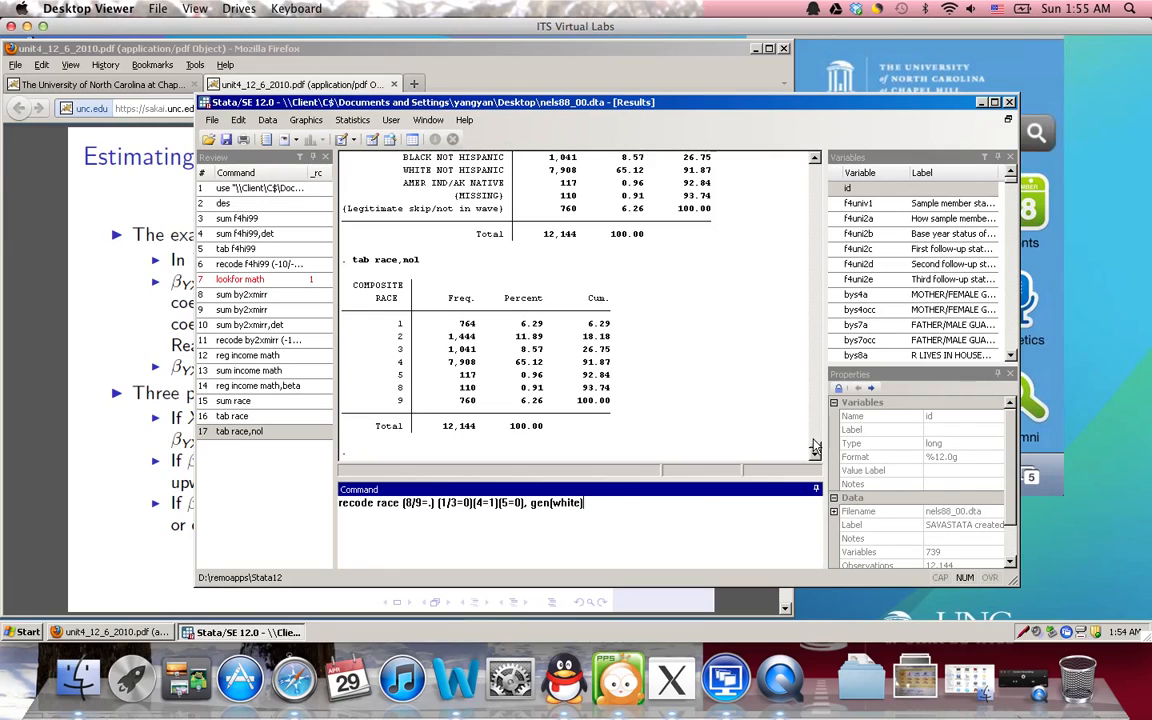
pyautogui.click(815, 159)
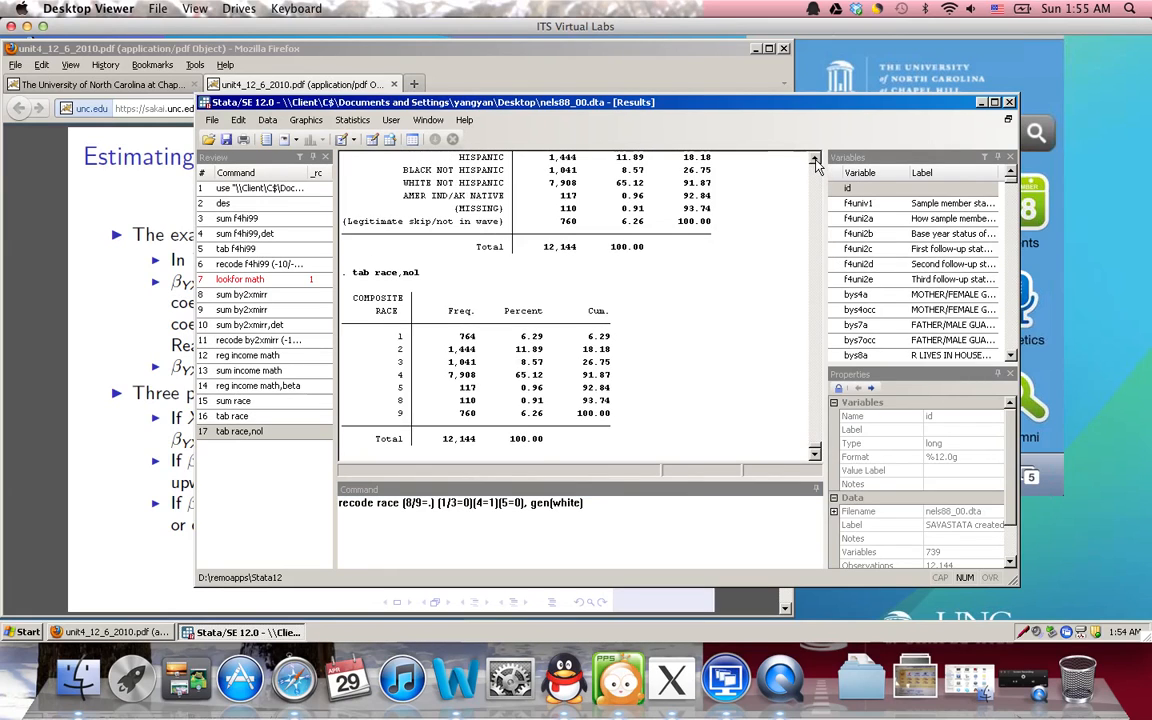
pyautogui.click(815, 159)
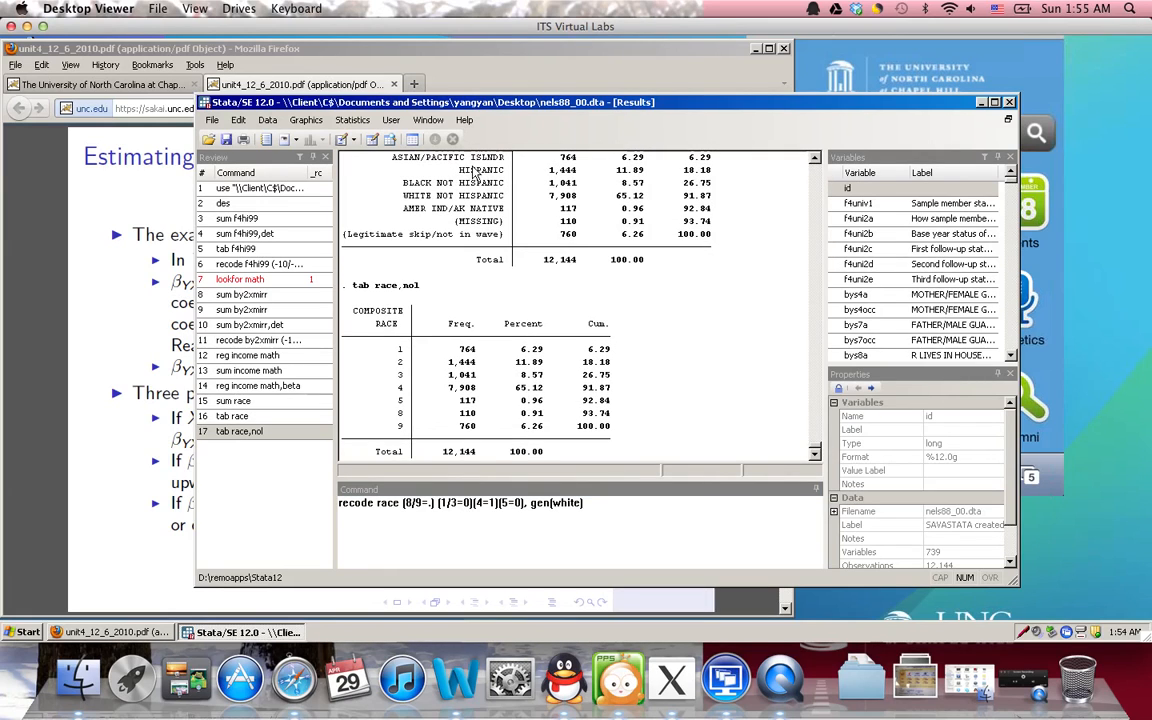
pyautogui.click(815, 159)
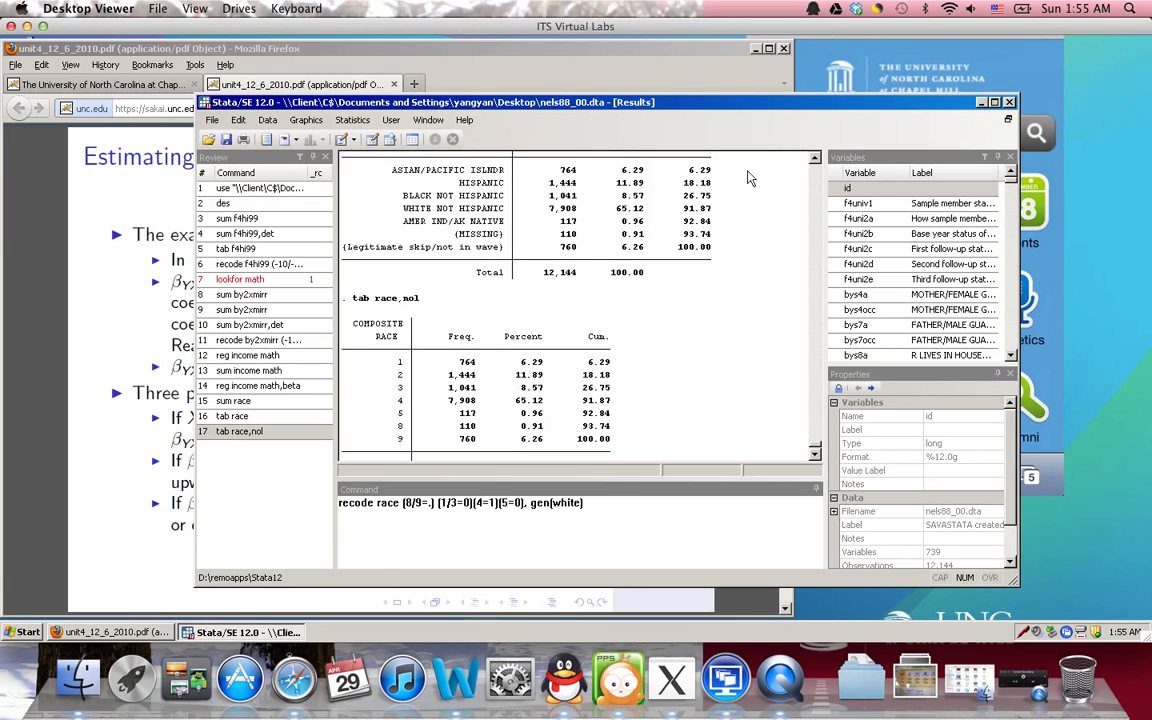
pyautogui.click(630, 508)
pyautogui.press('Return')
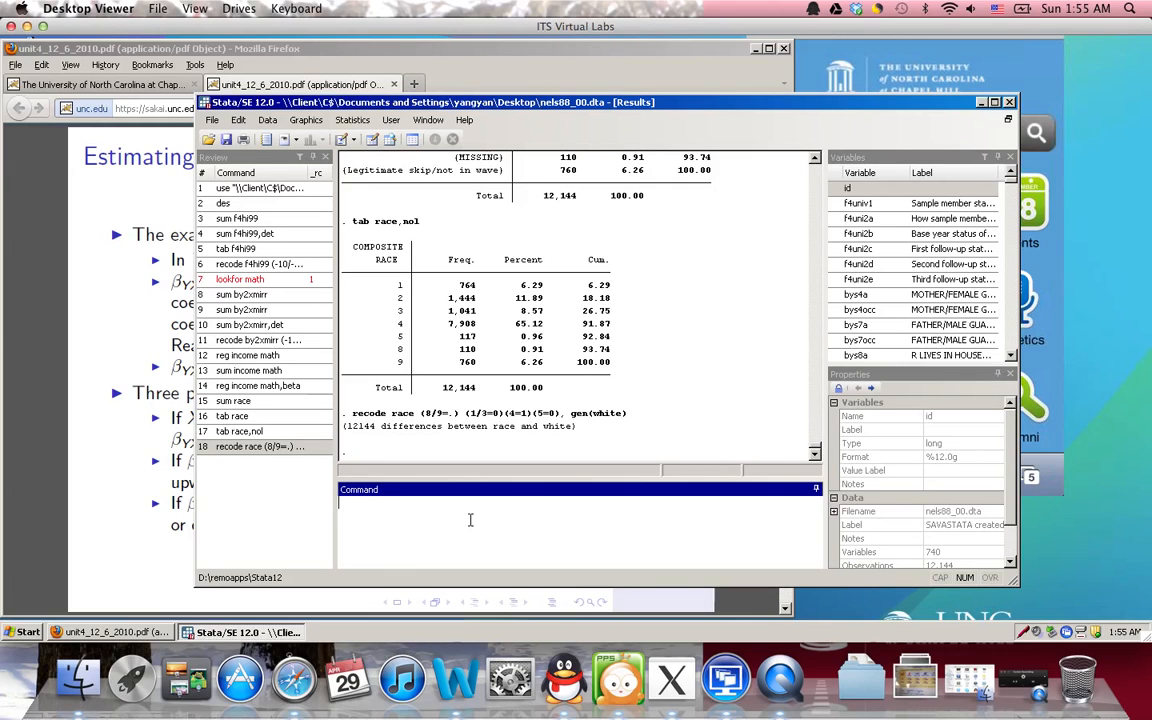
pyautogui.write('loo')
pyautogui.press('BackSpace')
pyautogui.press('BackSpace')
pyautogui.press('BackSpace')
pyautogui.press('BackSpace')
# Filter the Variables Manager by "income" to find the yearly family income variable's name, and close the manager
pyautogui.click(371, 140)
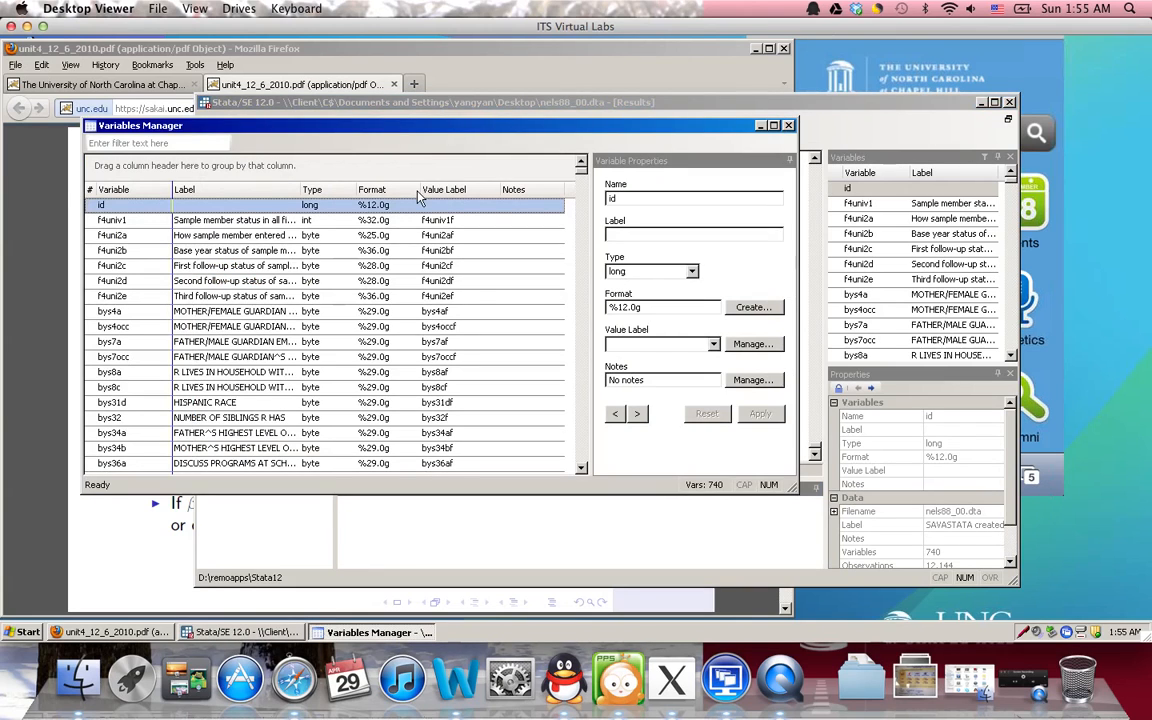
pyautogui.click(172, 145)
pyautogui.write('income')
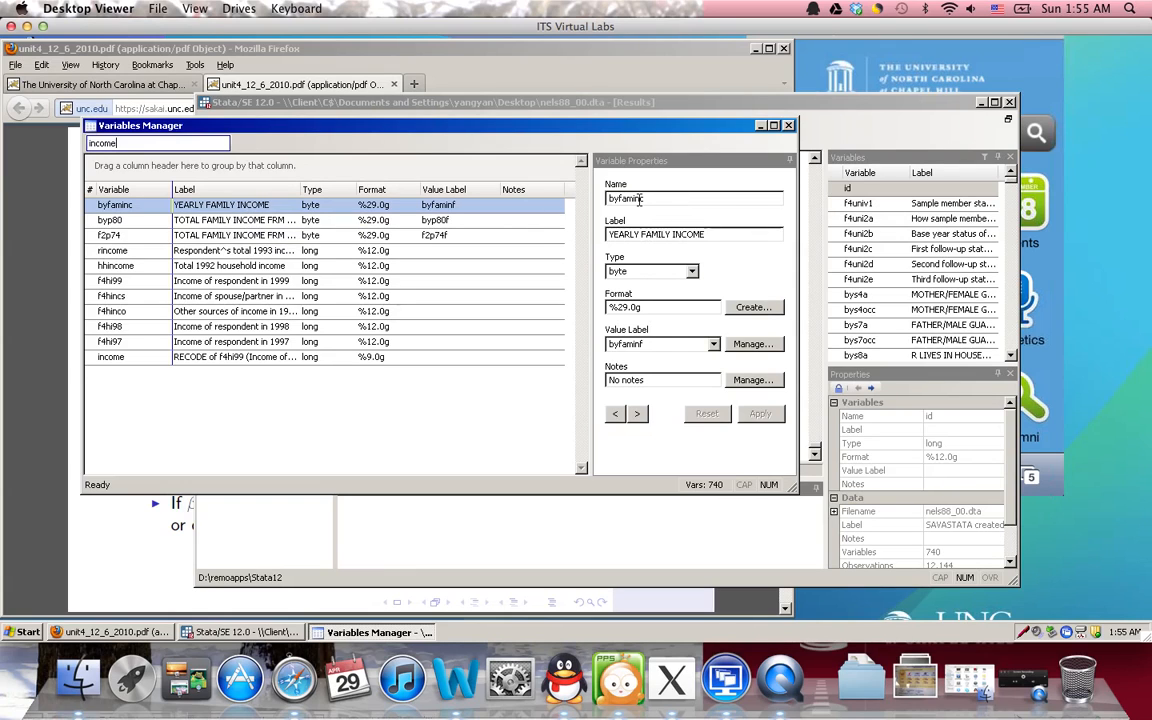
pyautogui.moveTo(648, 198); pyautogui.dragTo(601, 198)
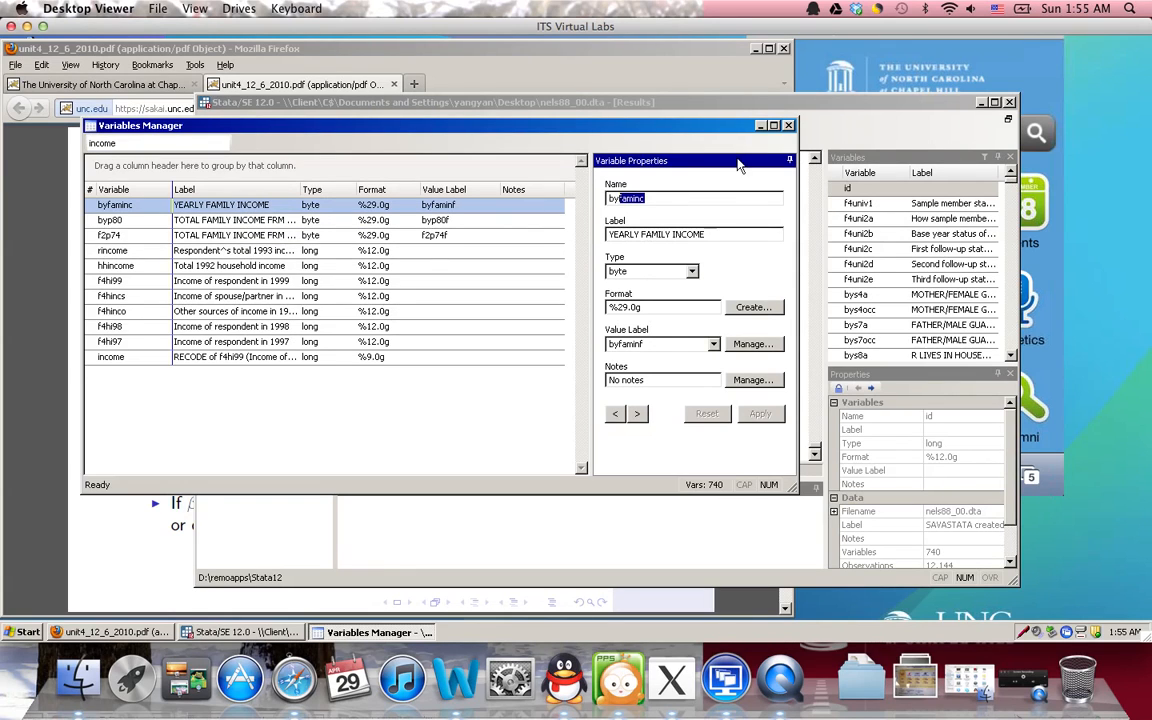
pyautogui.click(789, 127)
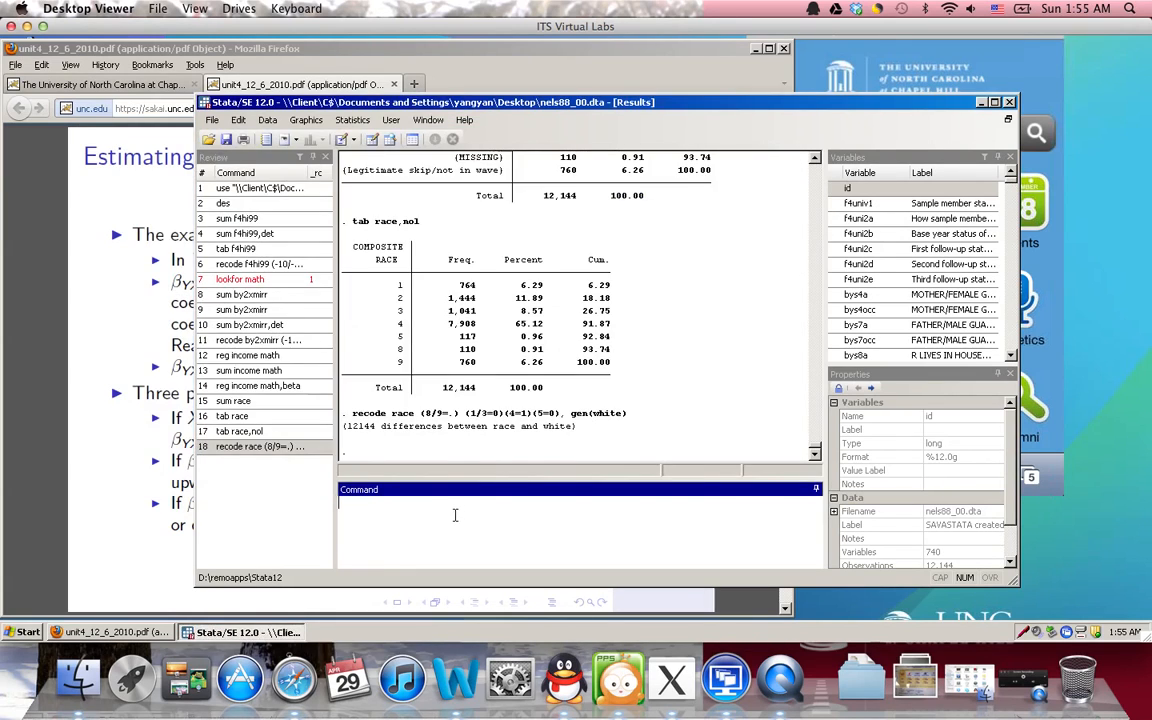
# Summarize the family income variable byfaminc with sum, first plainly and again with the det option
pyautogui.write('sum byfaminc')
pyautogui.press('Return')
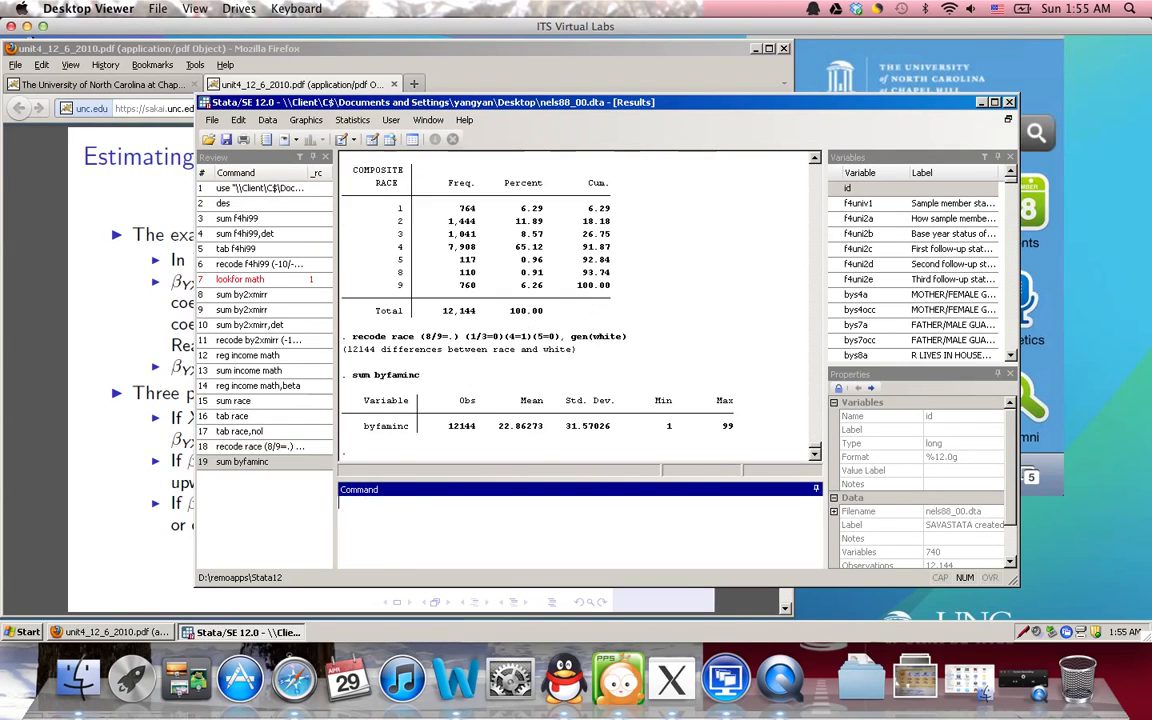
pyautogui.click(263, 464)
pyautogui.click(453, 513)
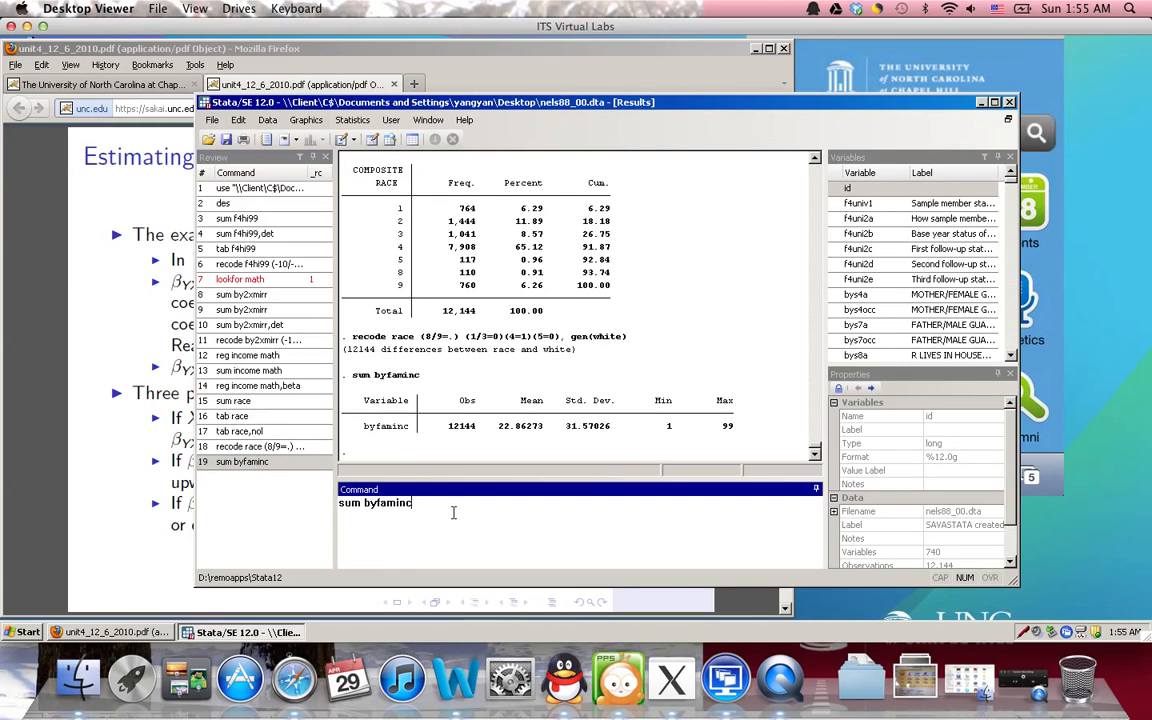
pyautogui.write(',det')
pyautogui.press('Return')
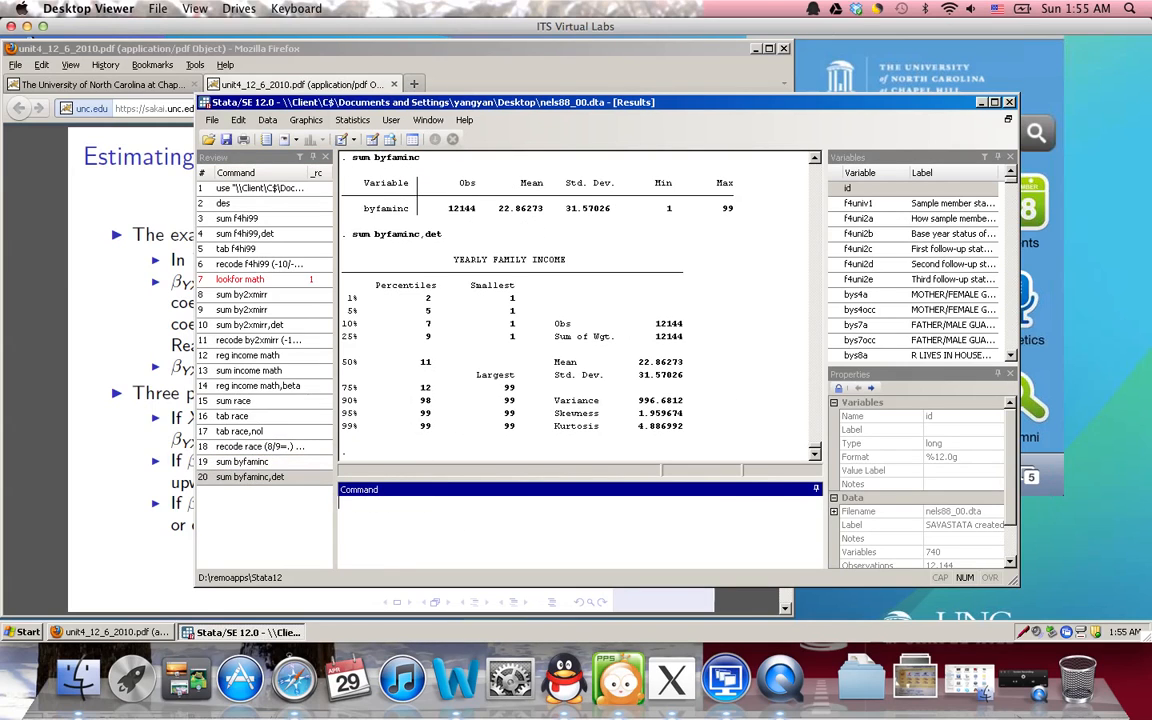
# Tabulate byfaminc with its value labels and show the complete frequency table
pyautogui.write('tab byfaminc')
pyautogui.press('Return')
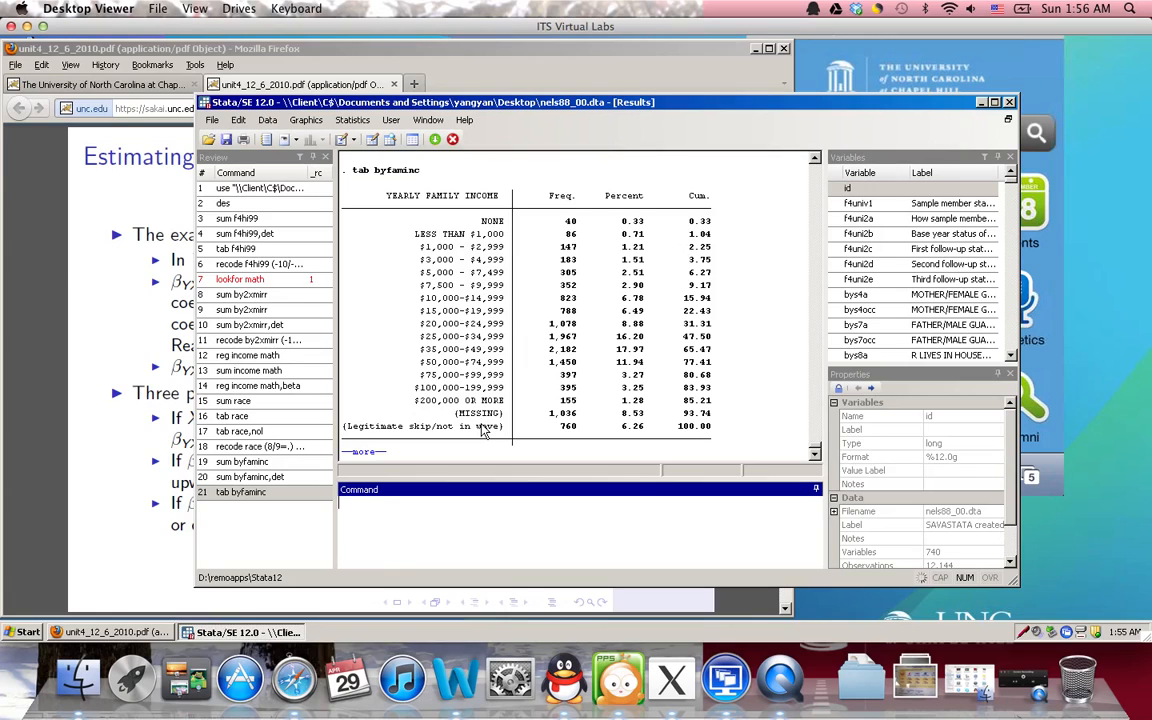
pyautogui.press('Return')
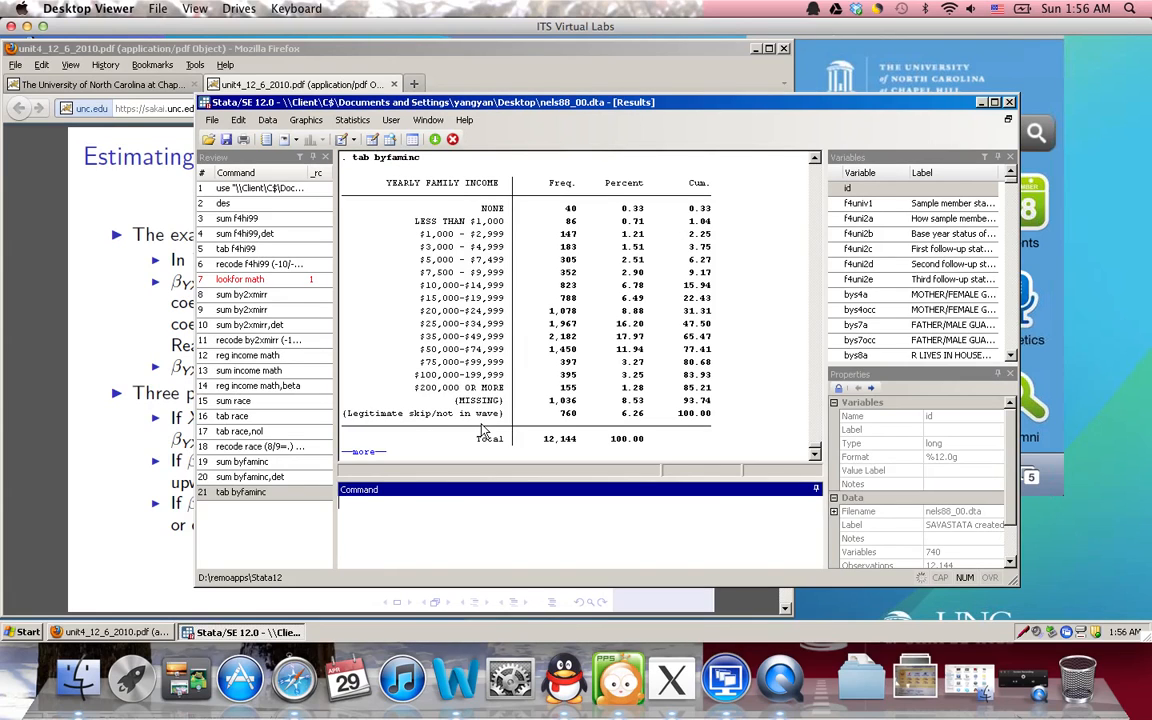
pyautogui.press('Return')
pyautogui.press('Return')
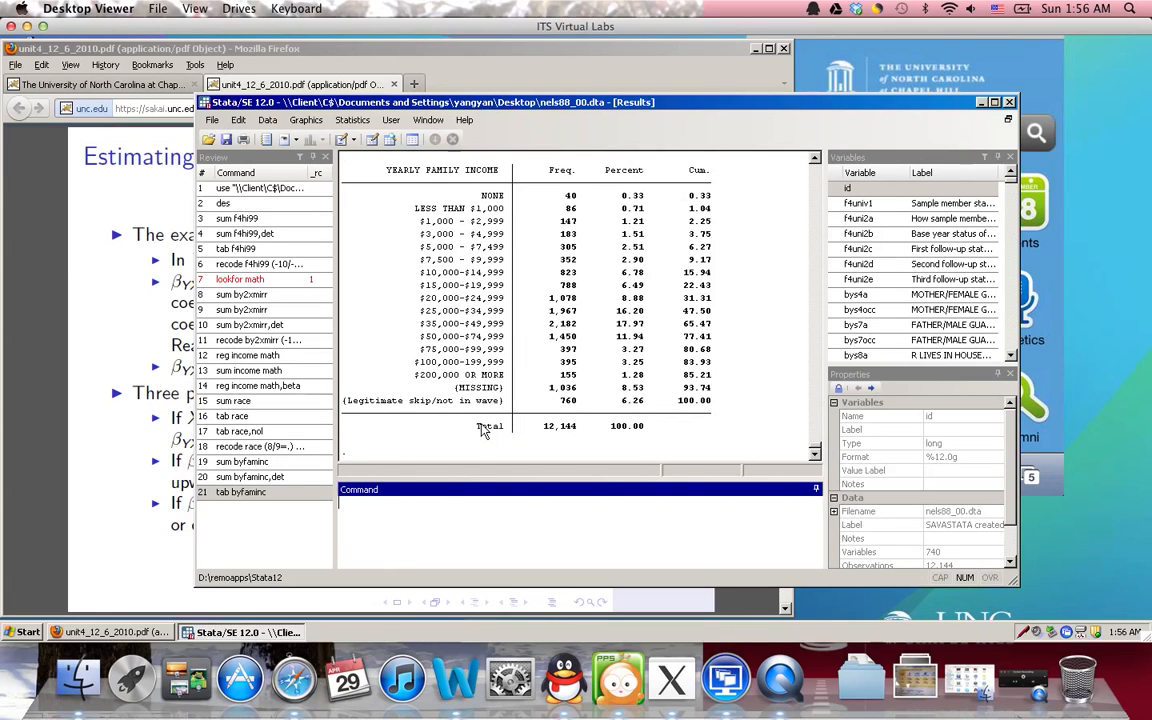
# Tabulate byfaminc again with the nol option to list the numeric codes, showing the complete table
pyautogui.click(272, 494)
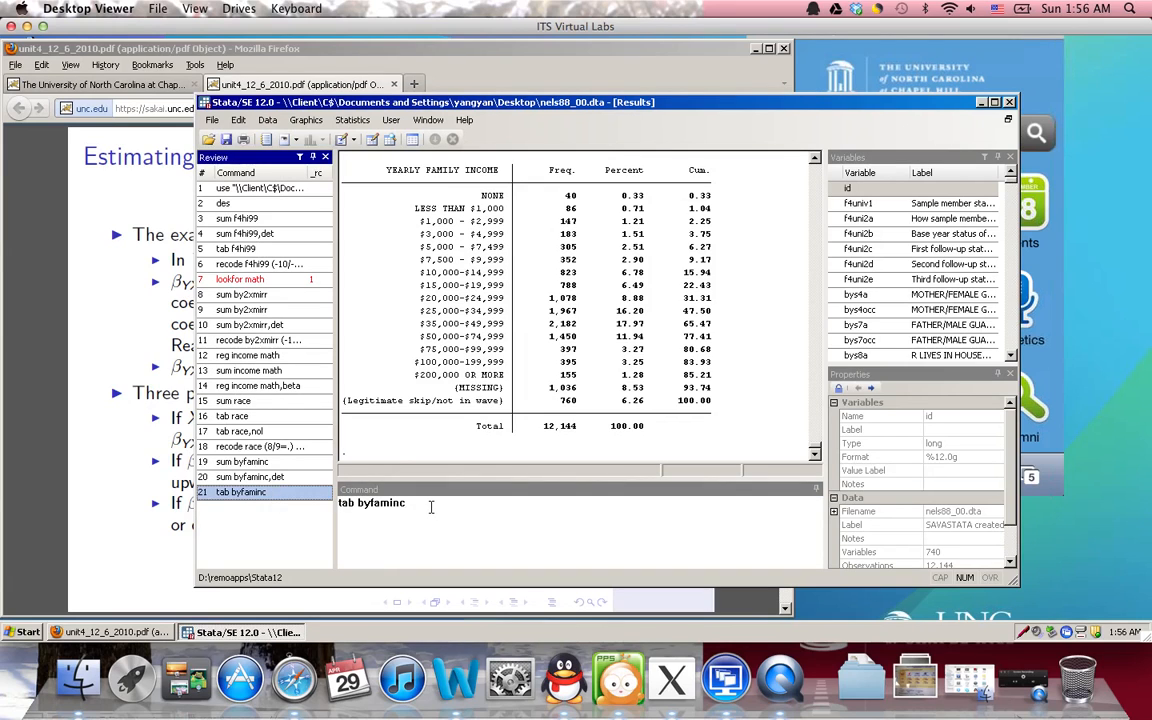
pyautogui.write(',nol')
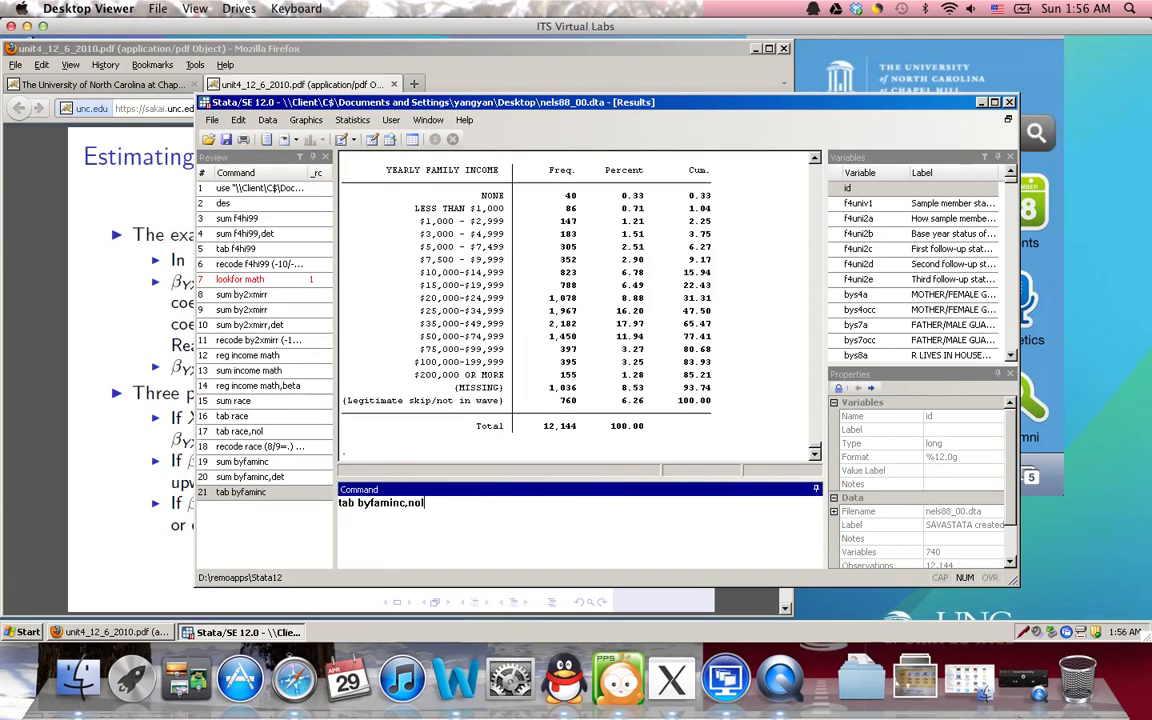
pyautogui.press('Return')
pyautogui.press('Return')
pyautogui.press('Return')
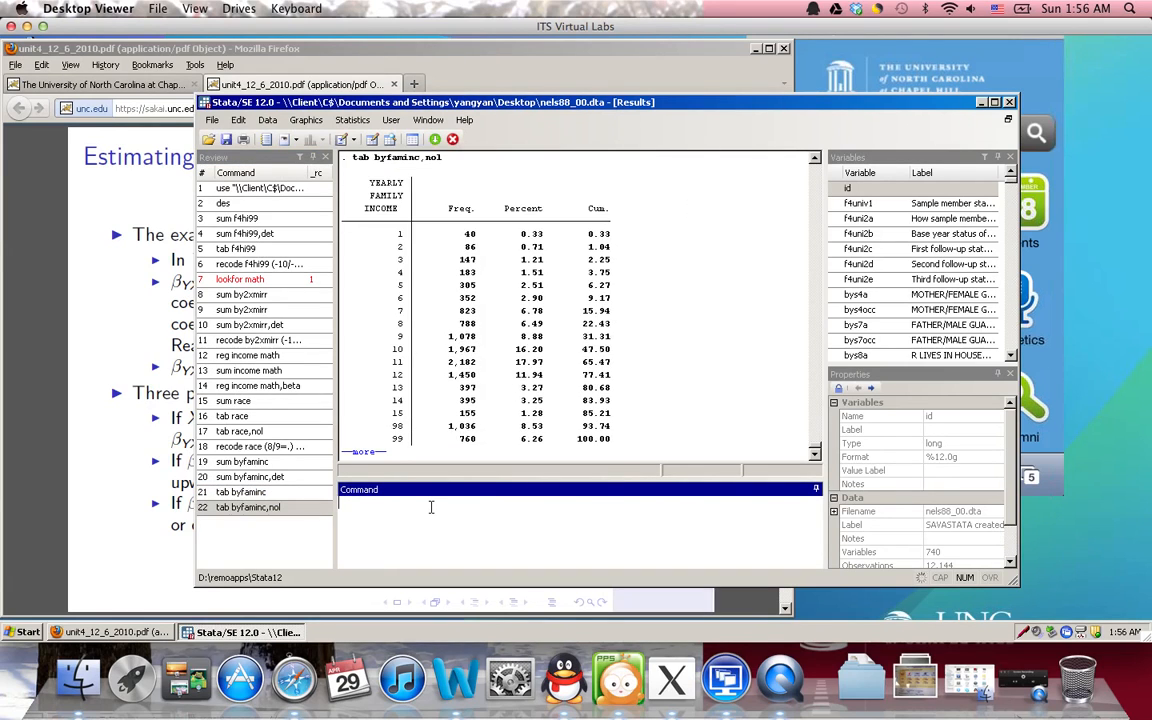
pyautogui.press('Return')
pyautogui.press('Return')
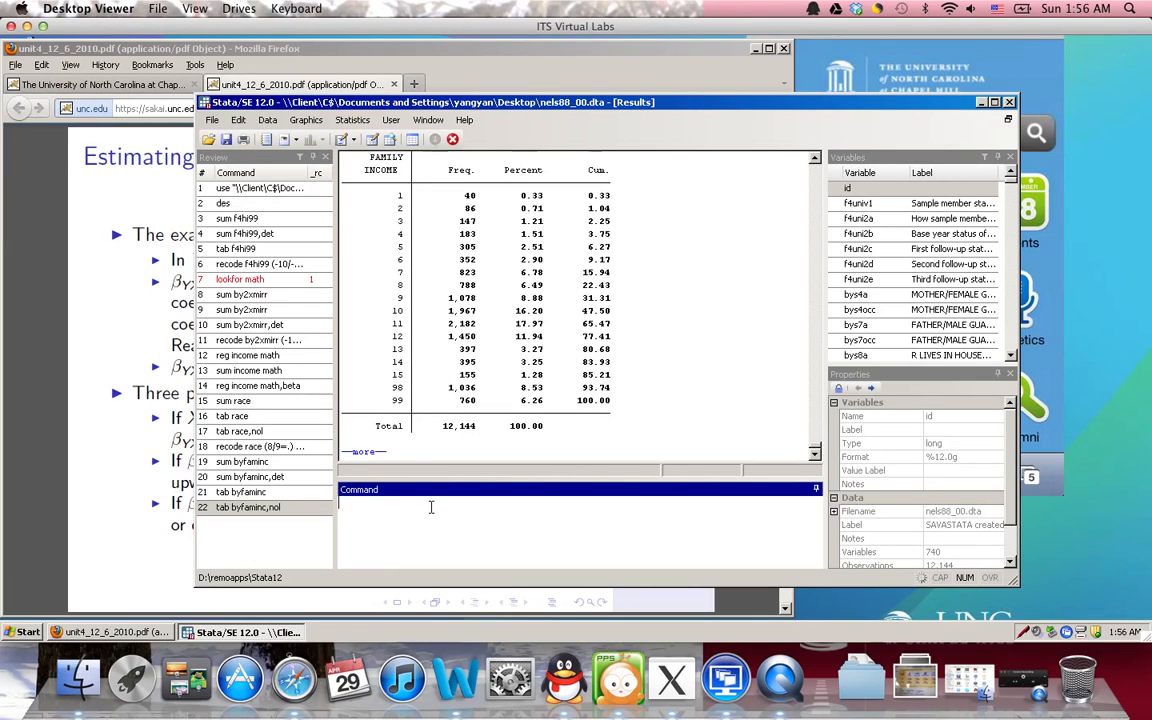
pyautogui.press('Return')
# Recode byfaminc into a new variable named fincome, with values 90/100 set to missing (.)
pyautogui.write('recode (byfaminc')
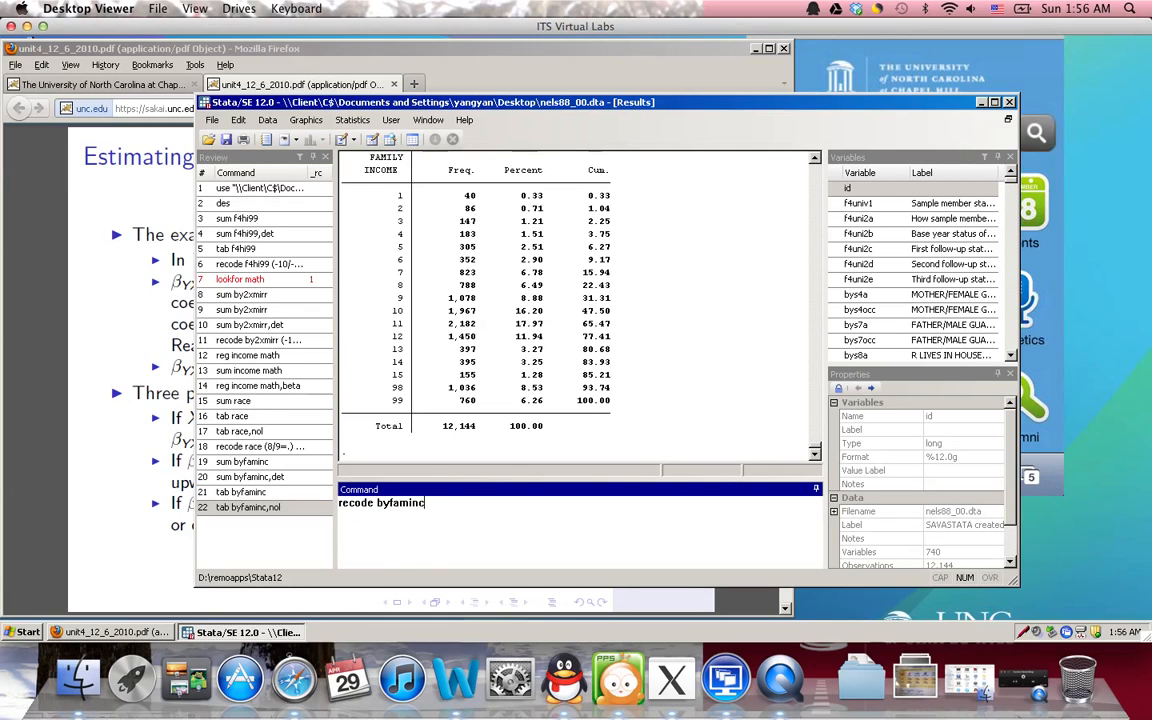
pyautogui.write(' (90/100=.), gen')
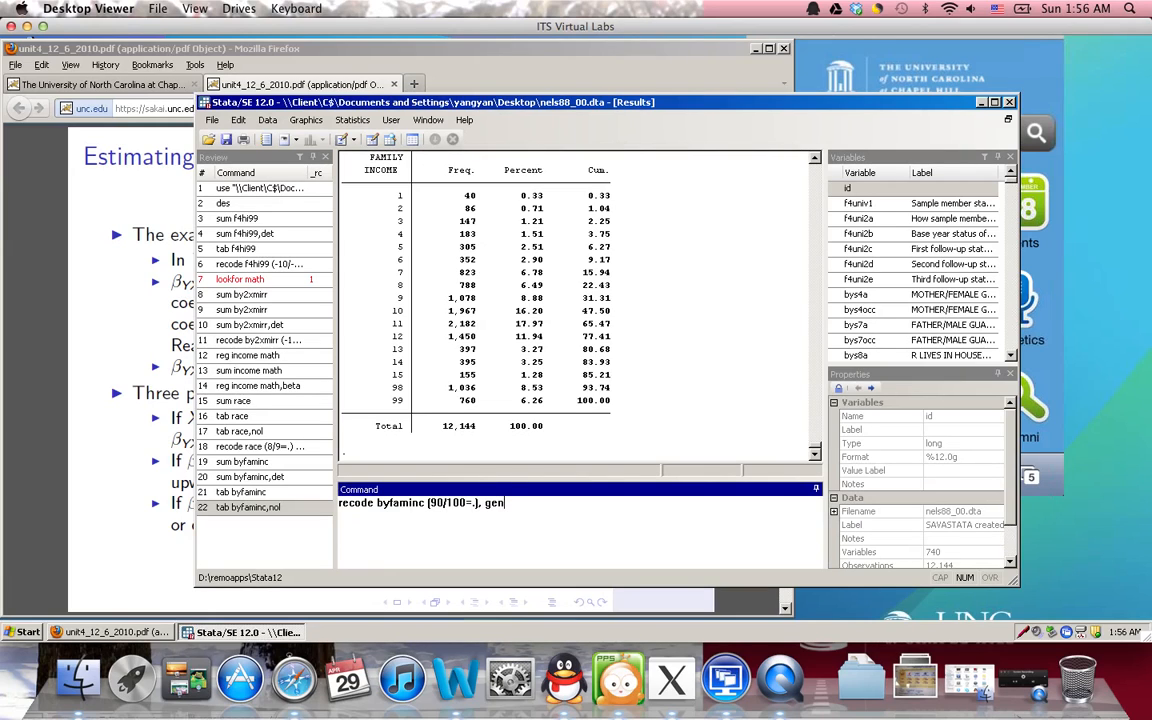
pyautogui.write('(fincome')
pyautogui.press('Return')
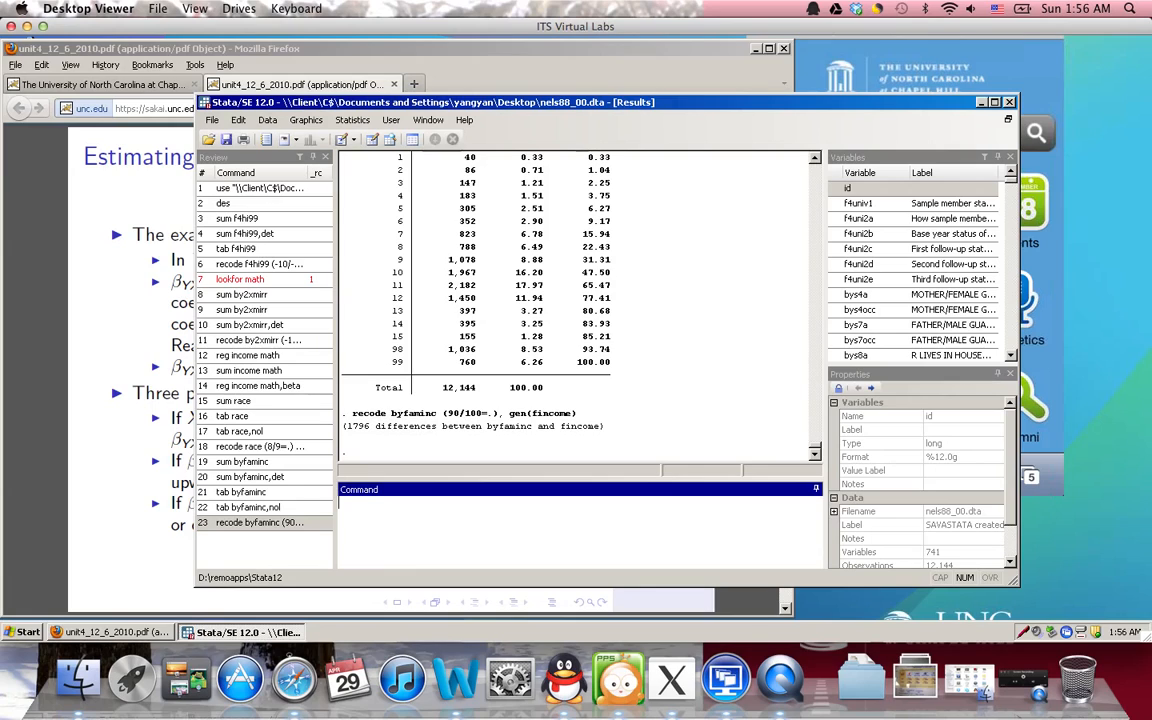
# Regress income on math, fincome and white with the beta option for standardized coefficients
pyautogui.write('reg income ma')
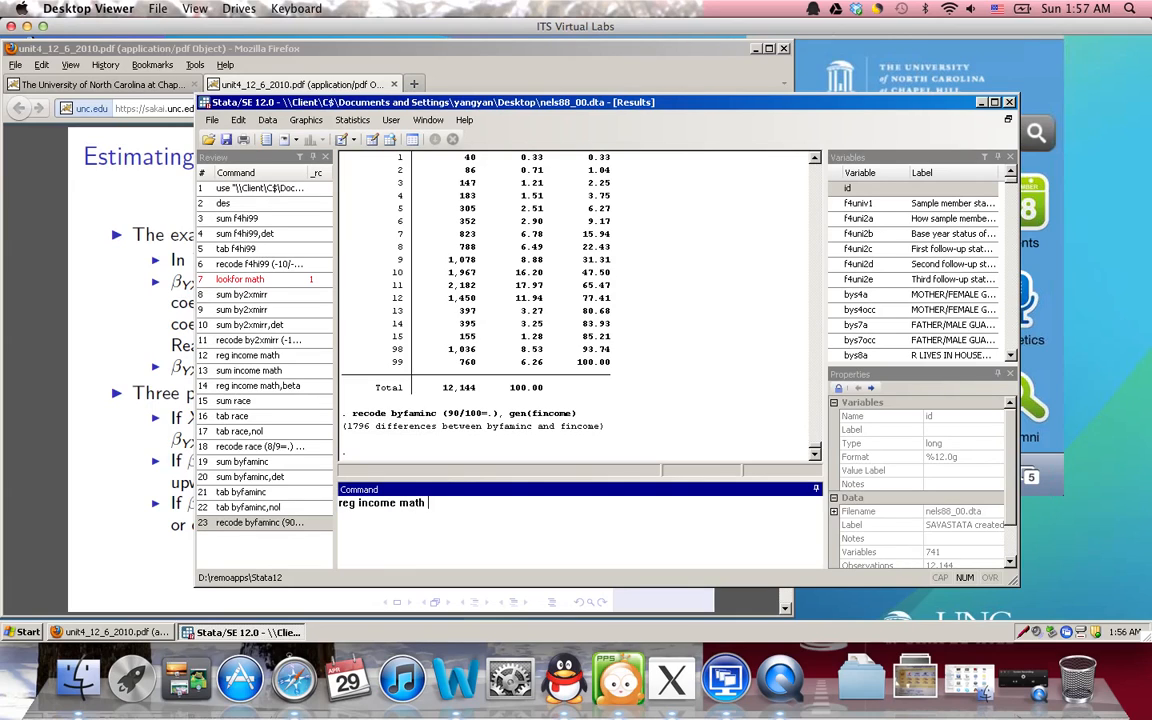
pyautogui.write('th fincome white, beta')
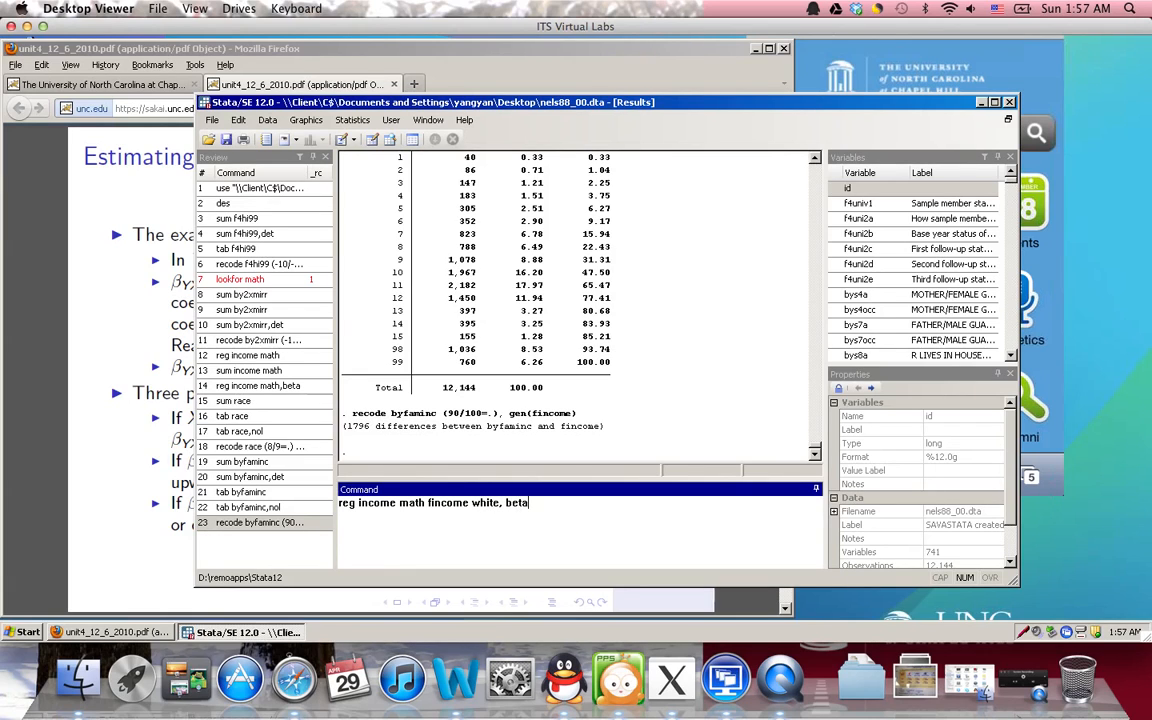
pyautogui.press('Return')
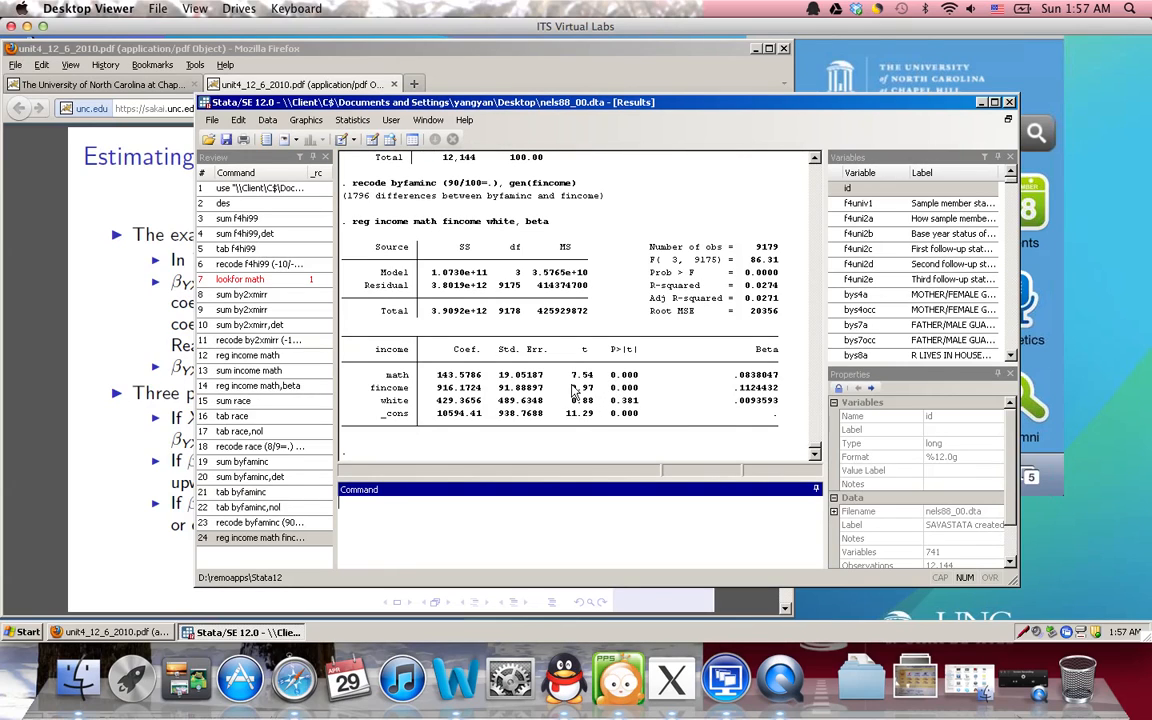
# Regress income on math alone, without the beta option, and review it against the earlier regression output
pyautogui.write('reg income ')
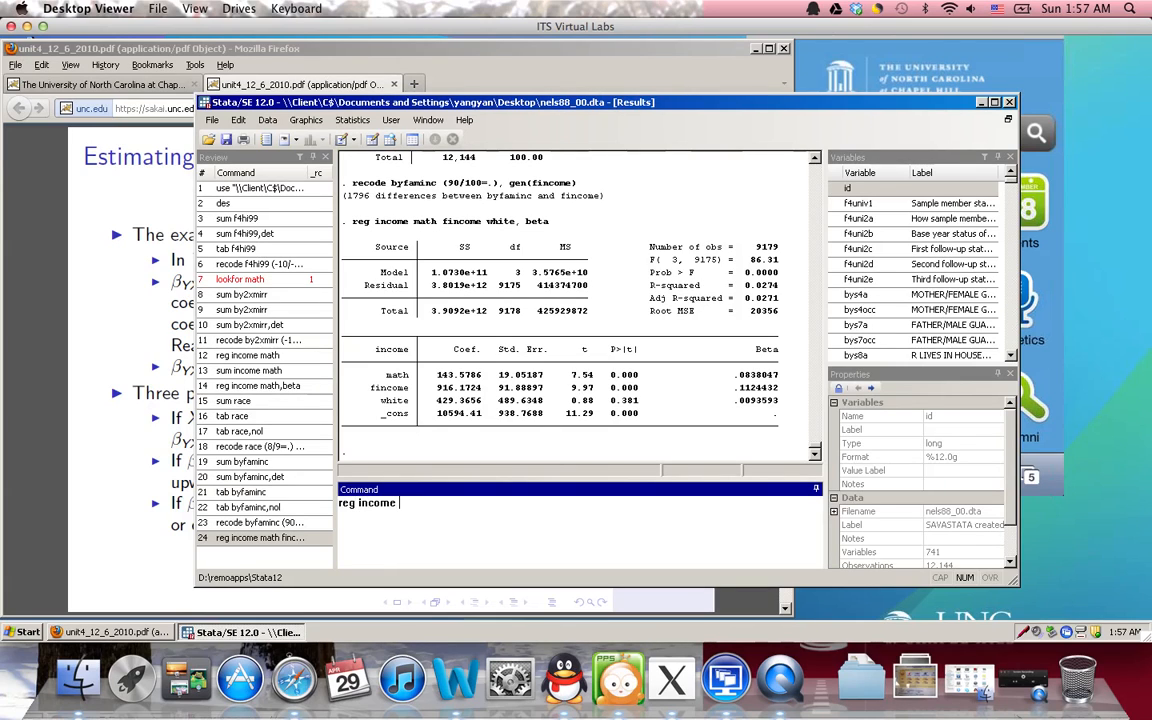
pyautogui.write('math')
pyautogui.press('Return')
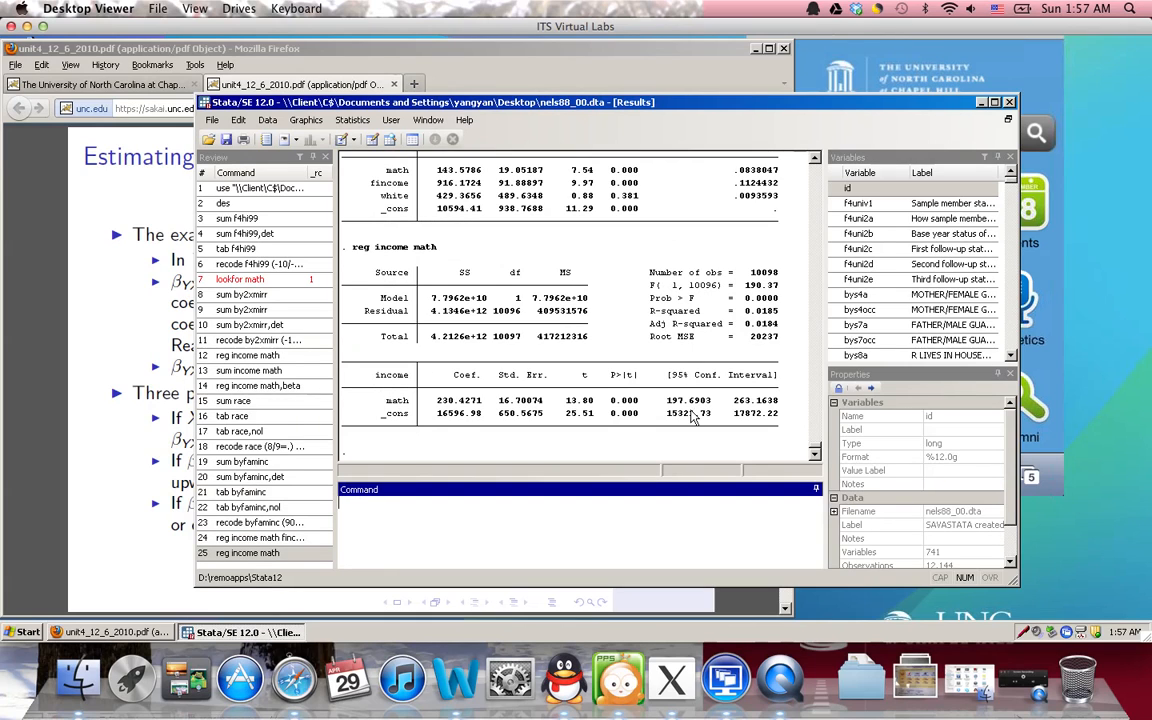
pyautogui.click(815, 173)
pyautogui.click(815, 173)
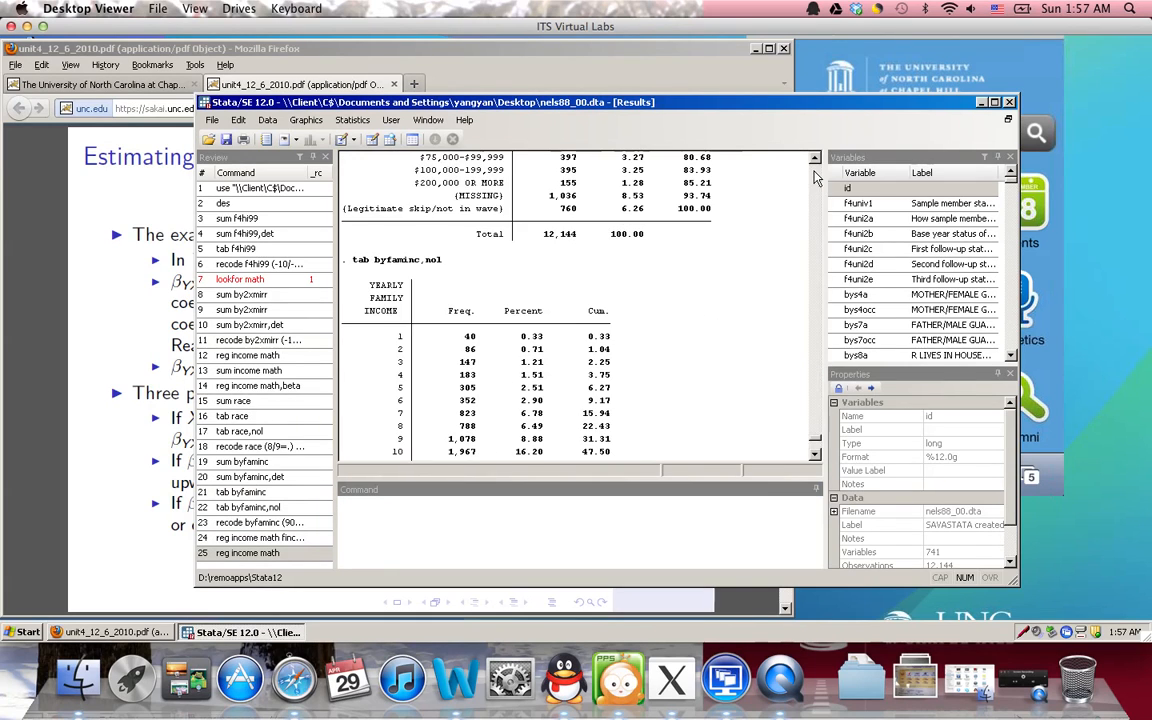
pyautogui.click(816, 456)
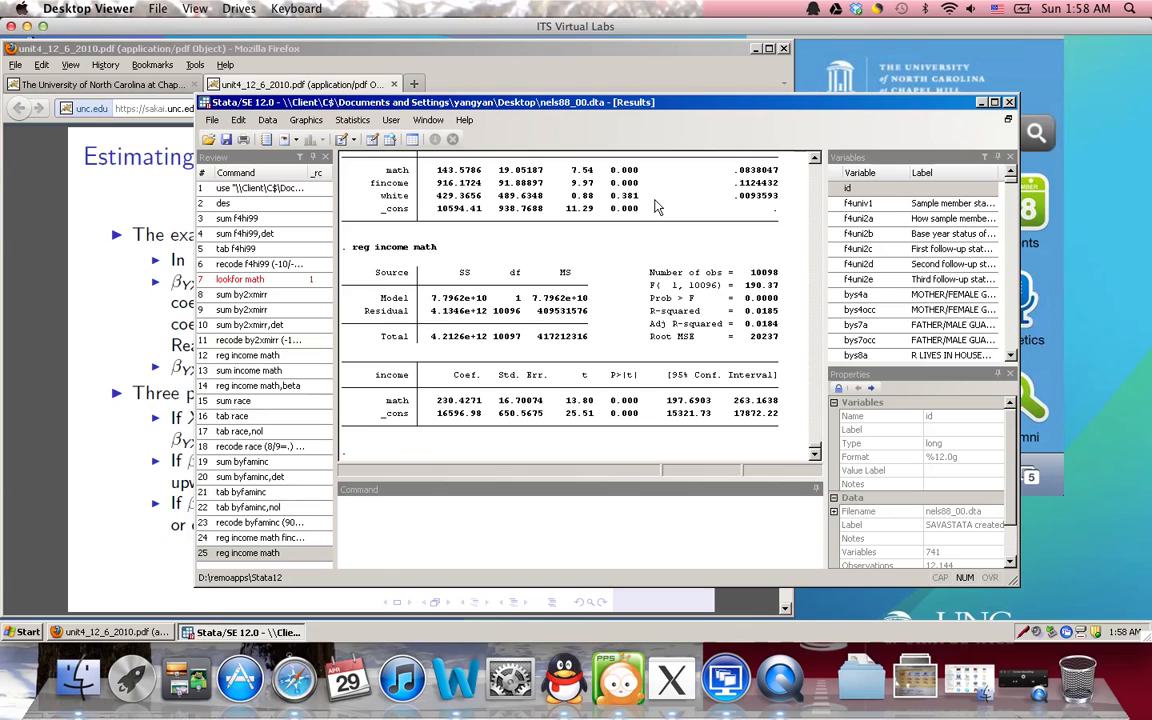
pyautogui.click(619, 513)
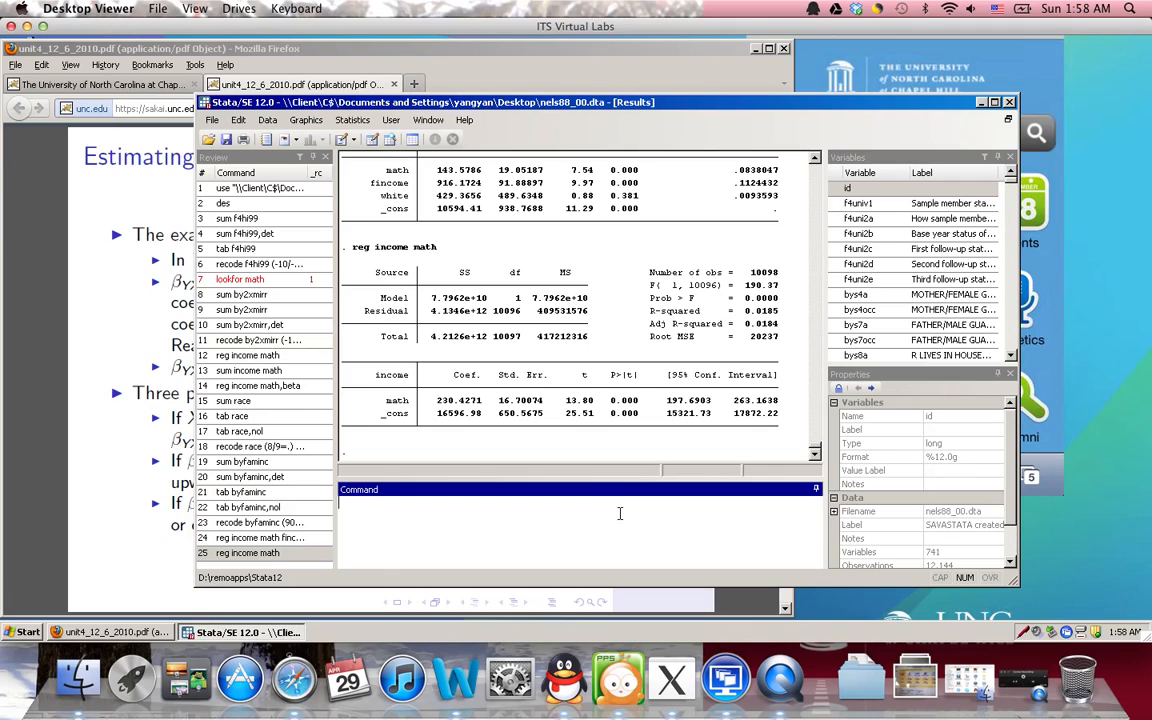
pyautogui.write('loo')
pyautogui.hotkey('ctrl', 'Up')
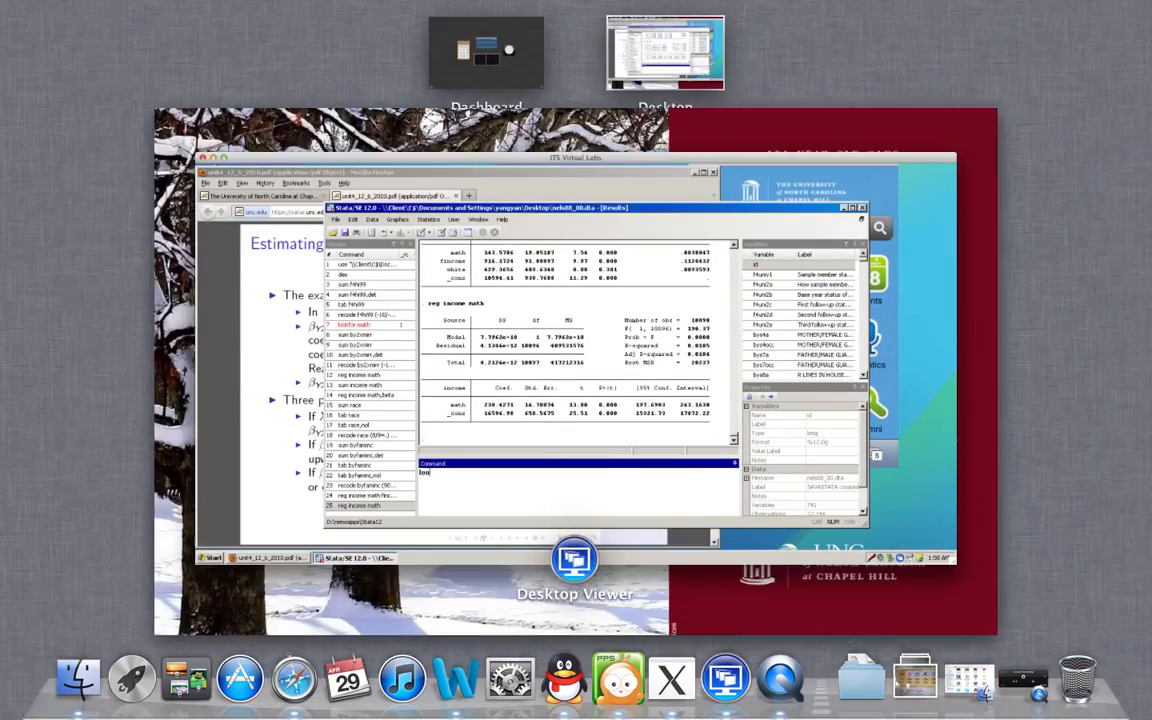
pyautogui.hotkey('ctrl', 'Up')
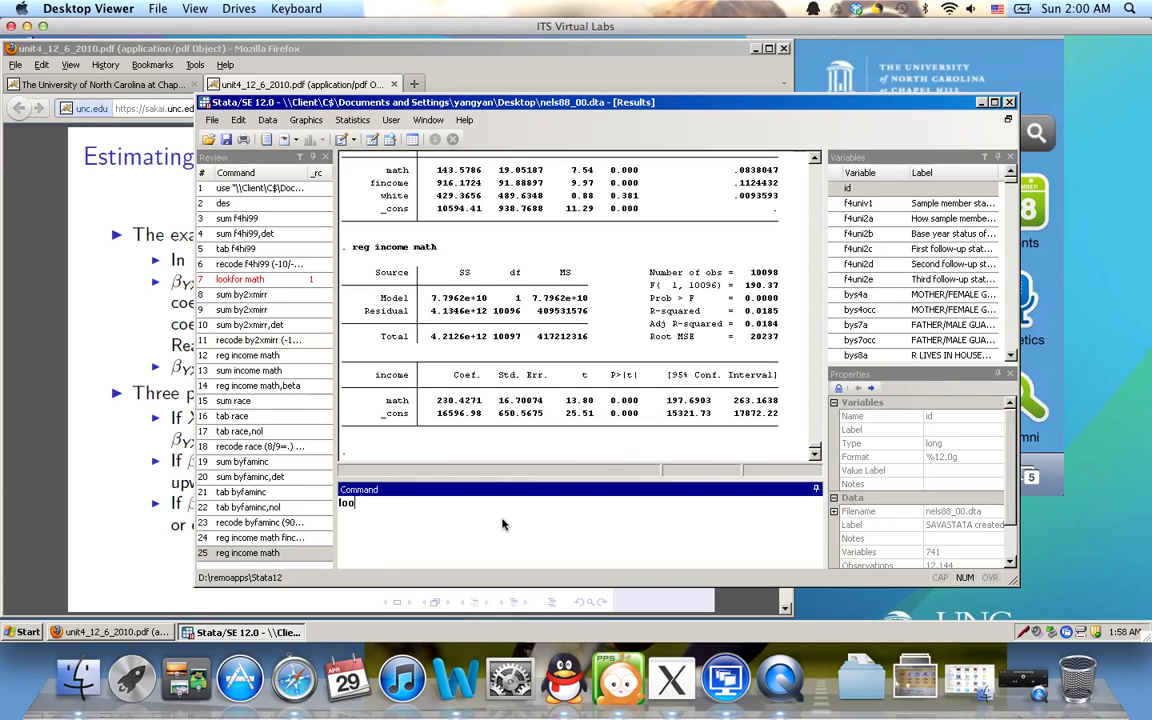
pyautogui.click(1025, 683)
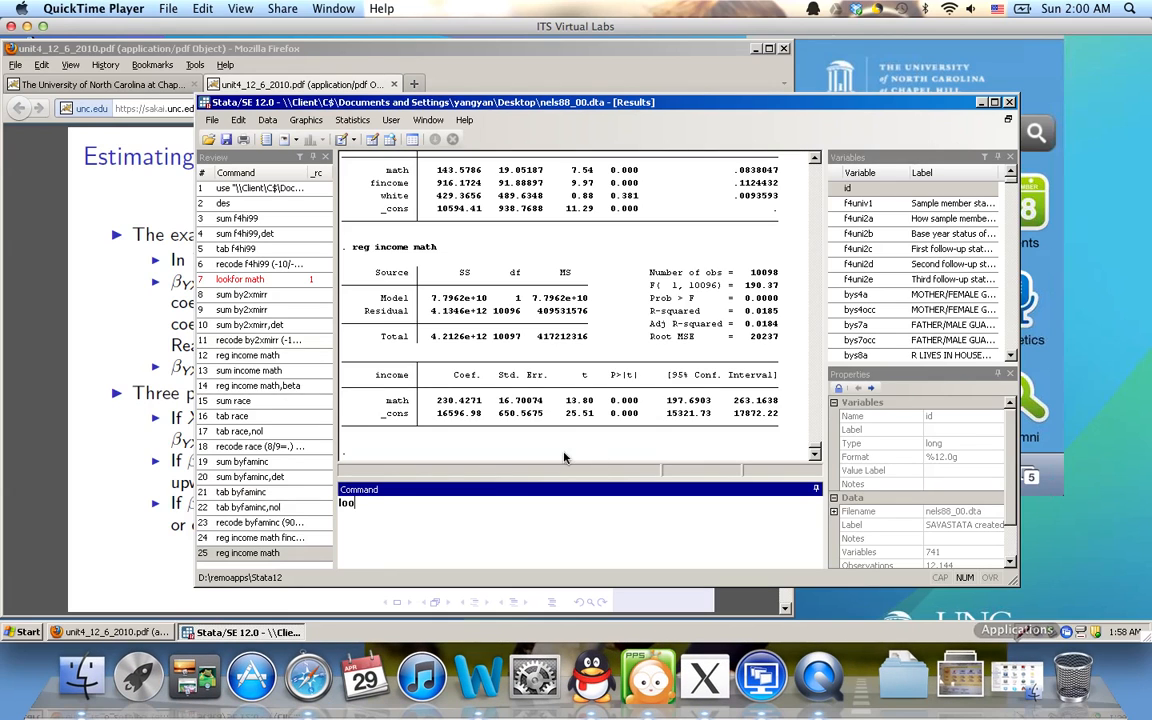